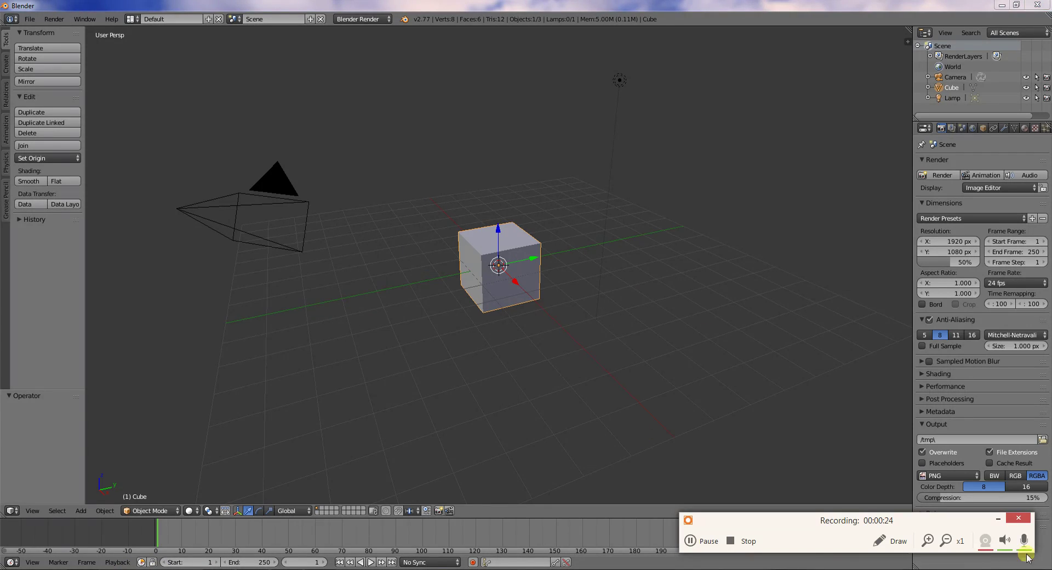
left_click(1024, 540)
left_click(999, 515)
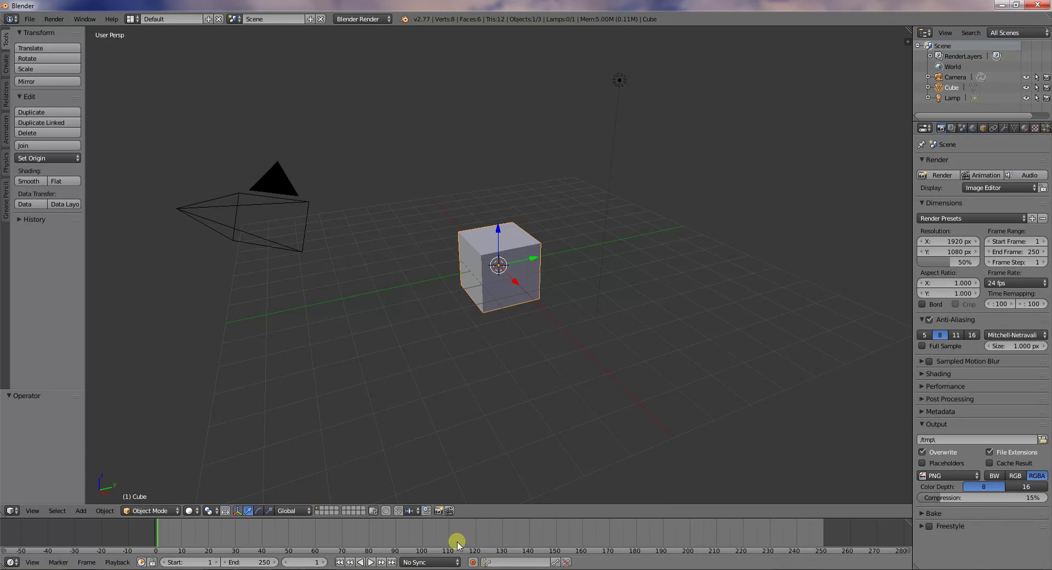
left_click(1007, 128)
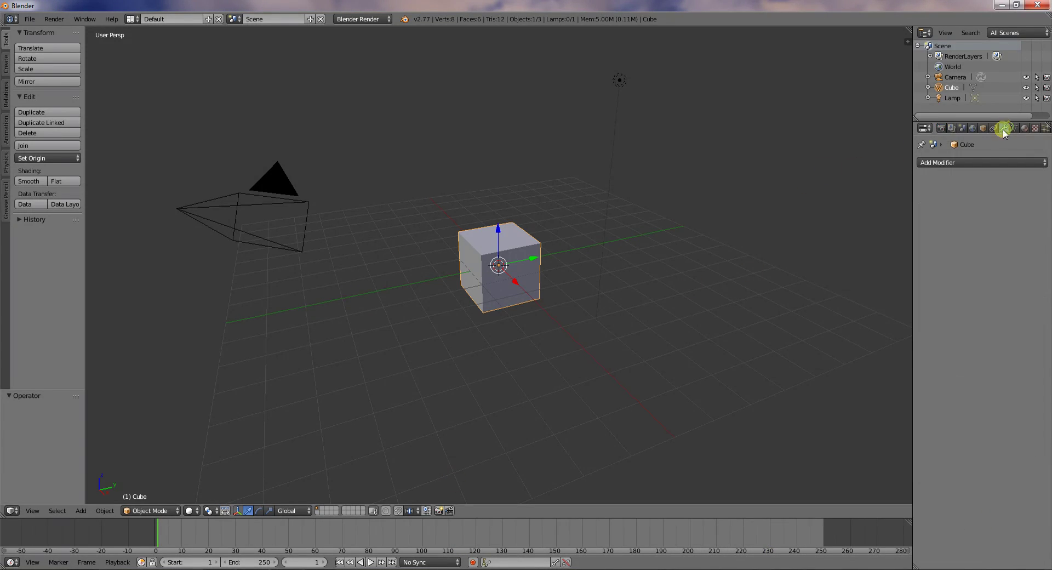
left_click(998, 163)
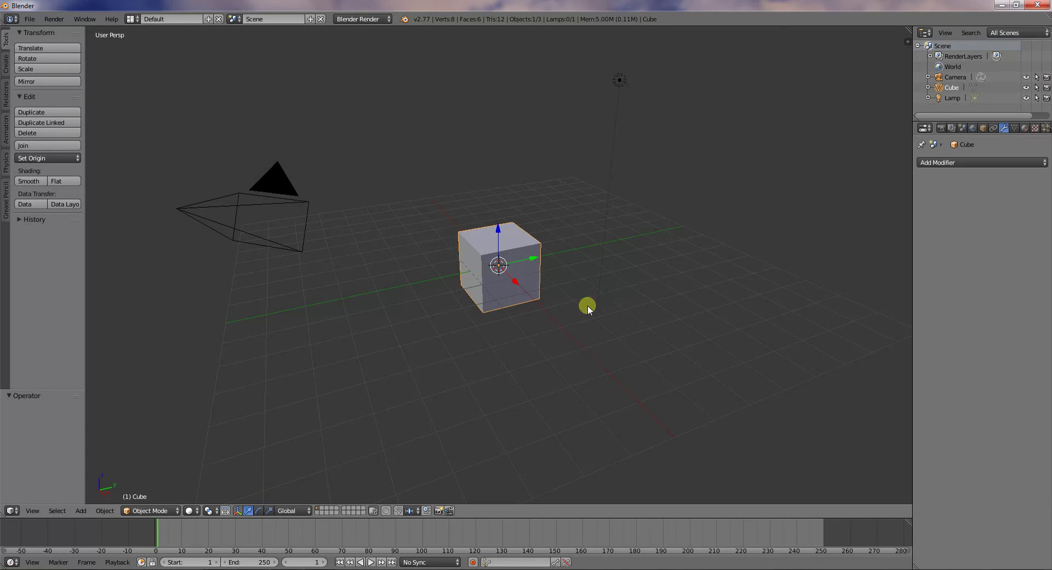
- Open the recent file Building.blend from the splash screen
left_click(111, 18)
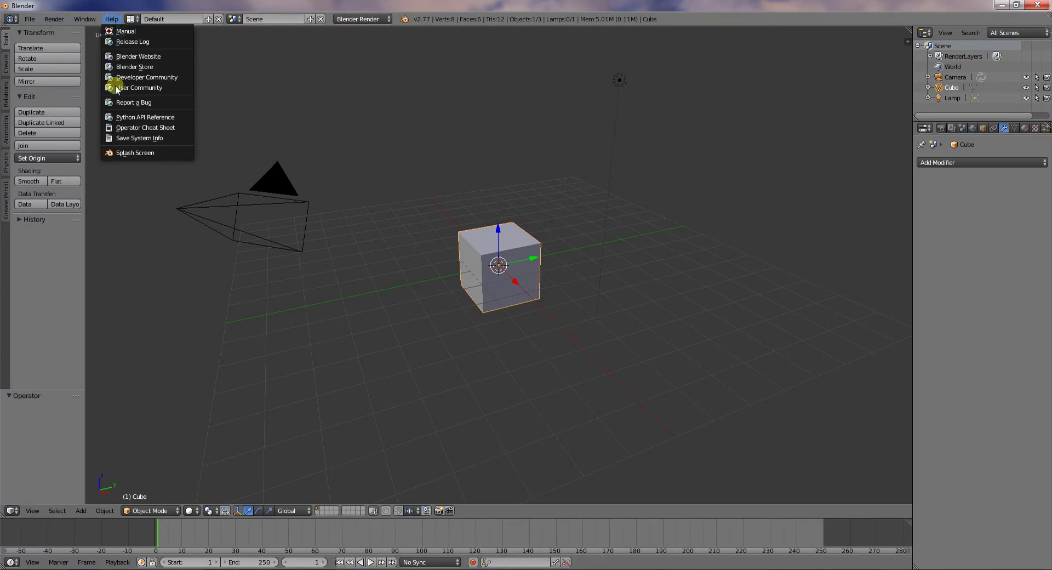
left_click(143, 152)
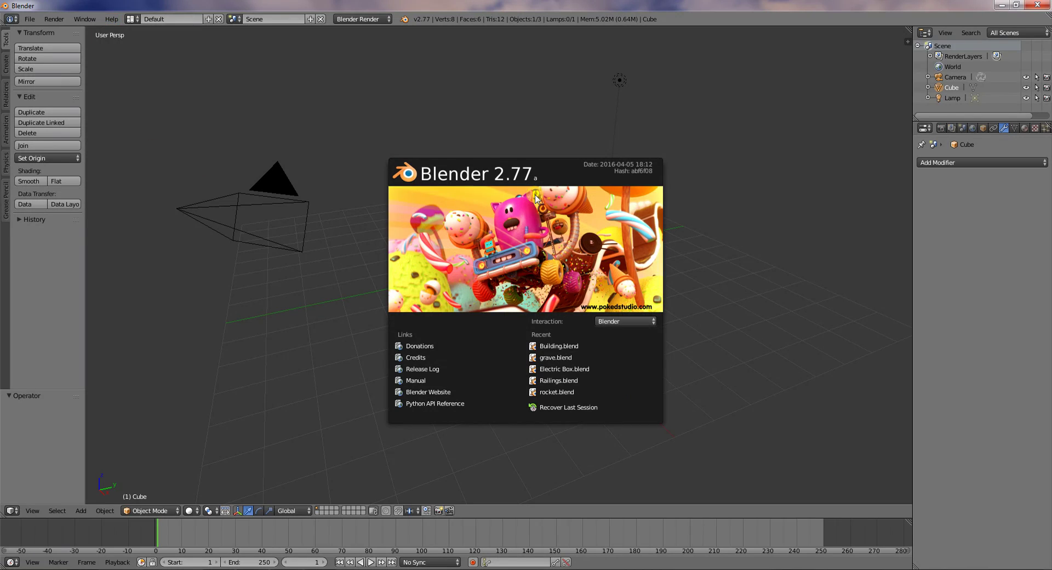
left_click(582, 345)
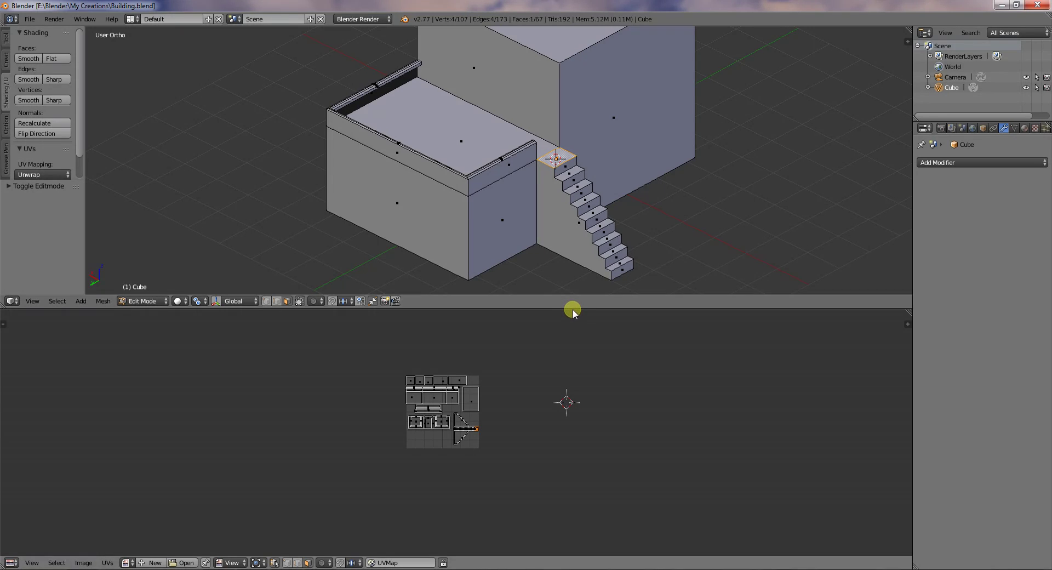
- Enlarge the 3D view by shrinking the UV editor area below it, and change that area to a Timeline
left_click_drag(573, 307, 575, 509)
left_click(11, 562)
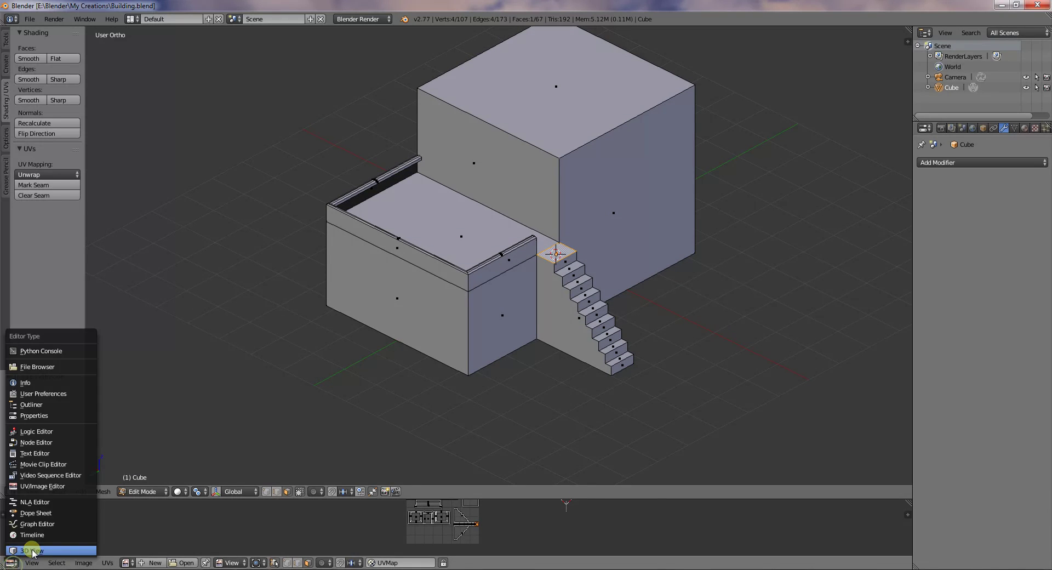
left_click(33, 551)
left_click(11, 562)
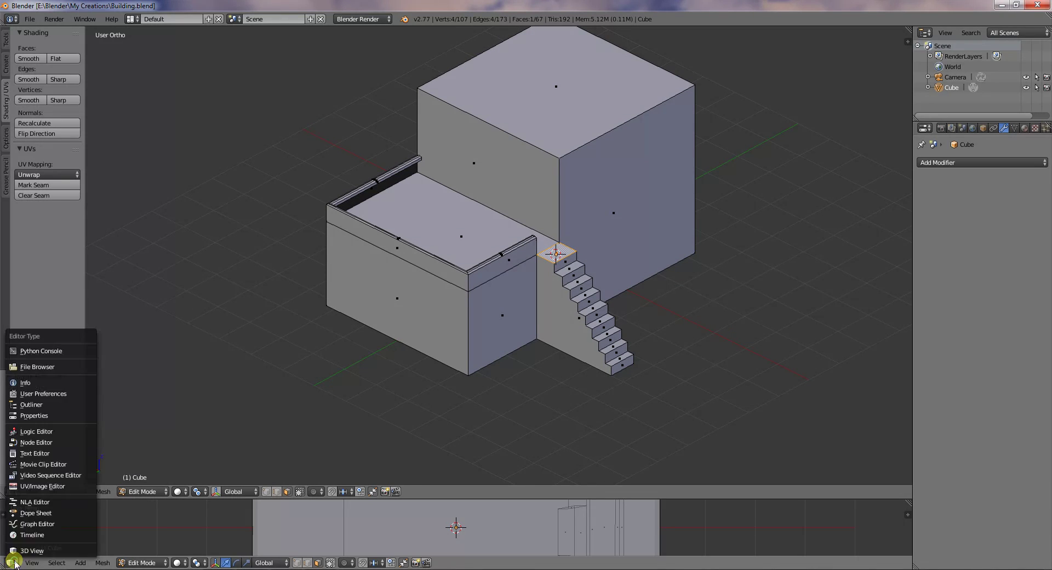
left_click(37, 535)
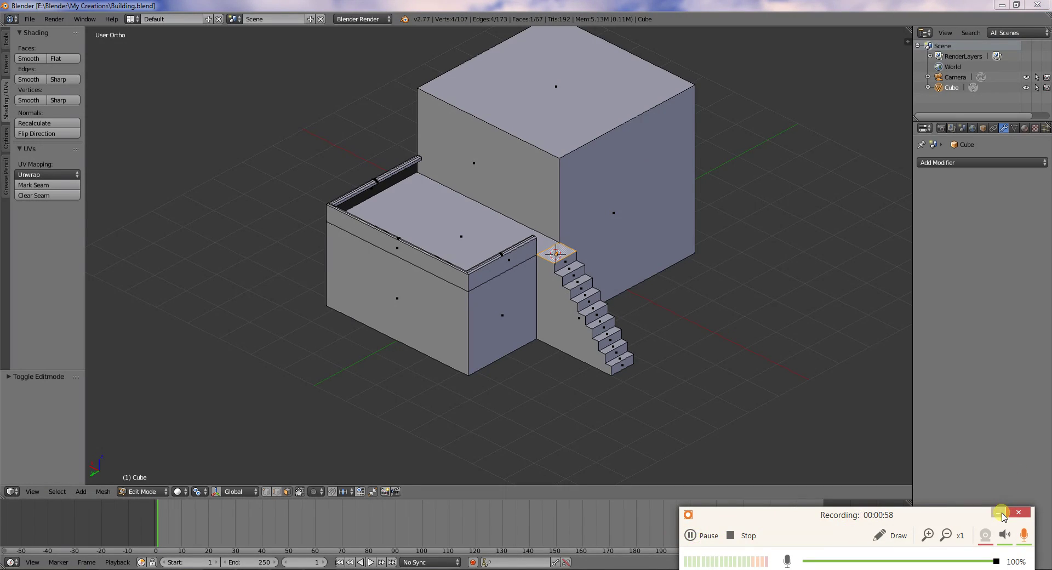
left_click(1002, 515)
- Add an Edge Split modifier to the building mesh
middle_click_drag(486, 325, 521, 334)
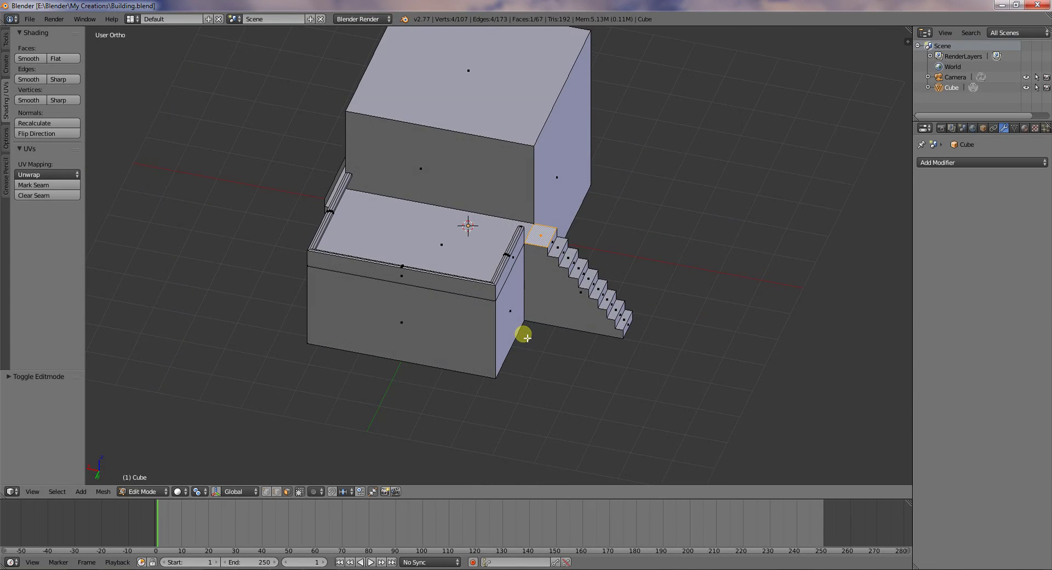
scroll(540, 305, "up", 4)
middle_click_drag(599, 305, 560, 376)
scroll(432, 287, "down", 5)
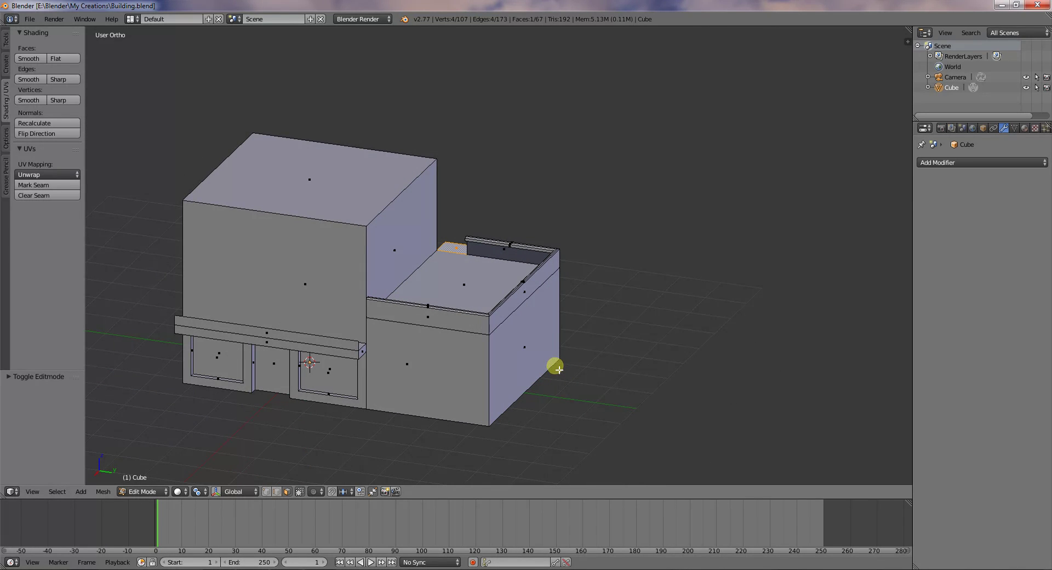
left_click(959, 163)
left_click(858, 240)
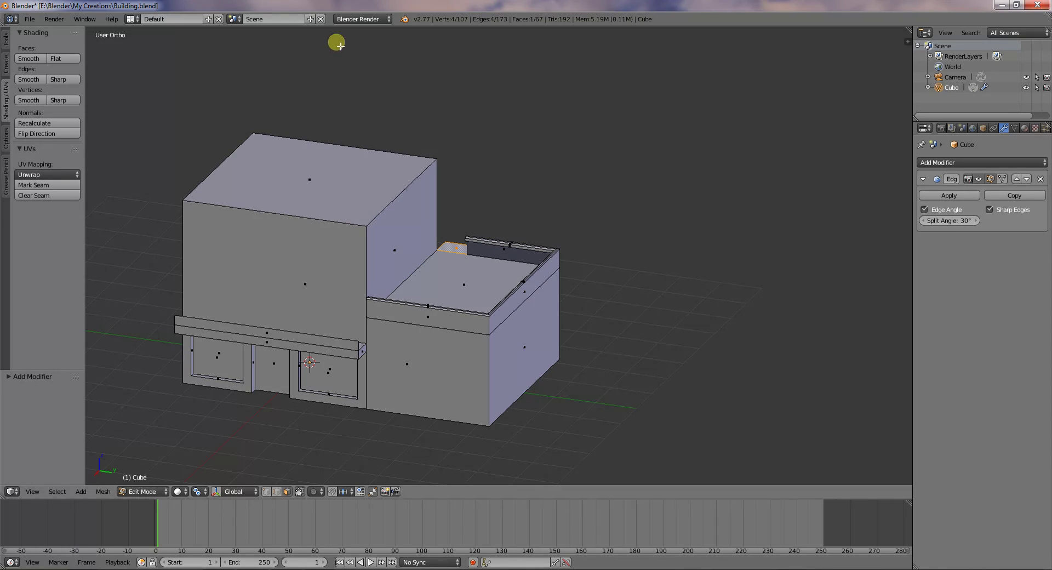
- Switch the render engine to Blender Game and return it to Blender Render
left_click(347, 20)
left_click(377, 42)
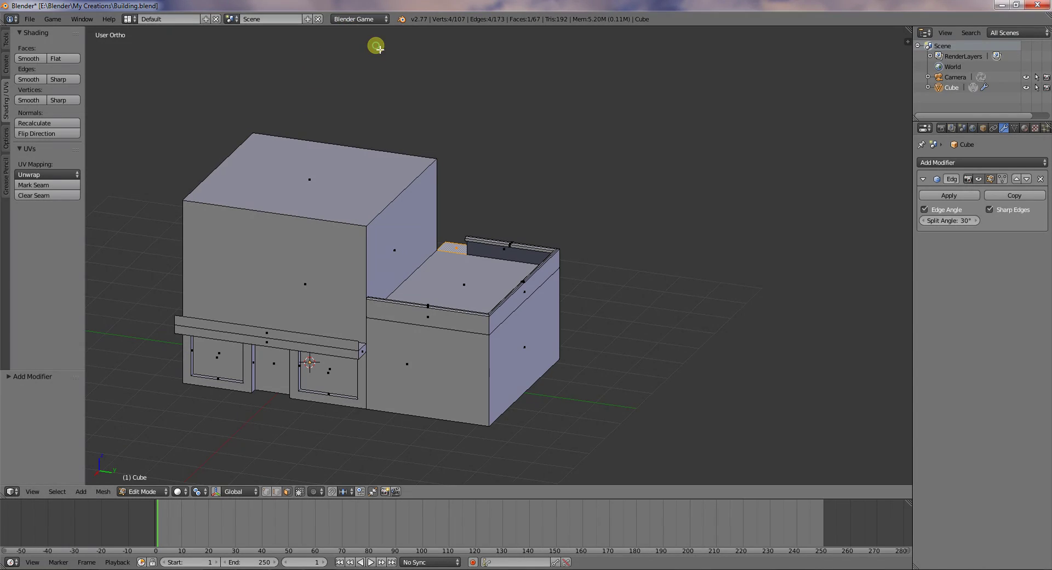
left_click(361, 19)
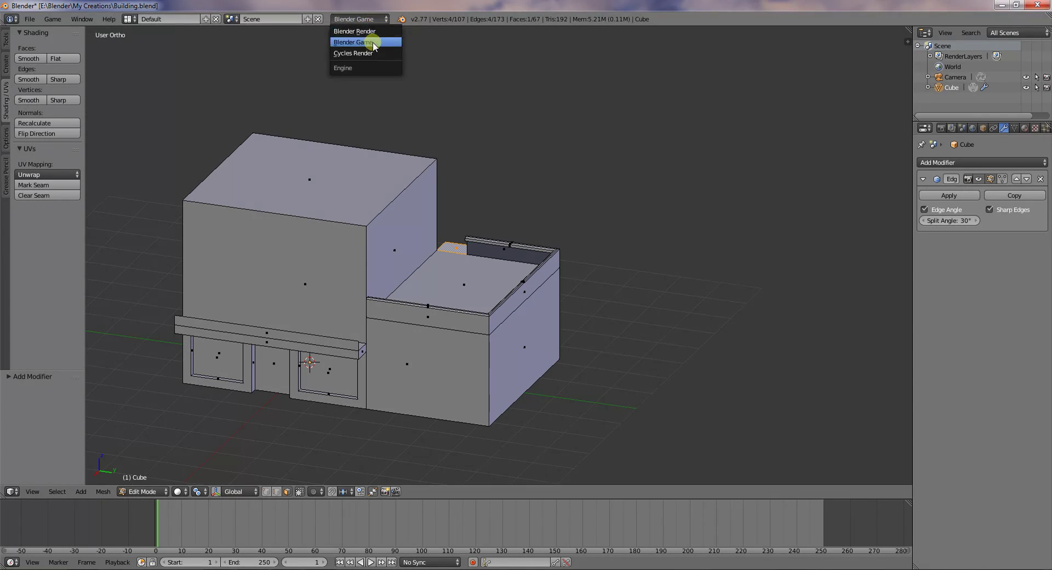
left_click(376, 32)
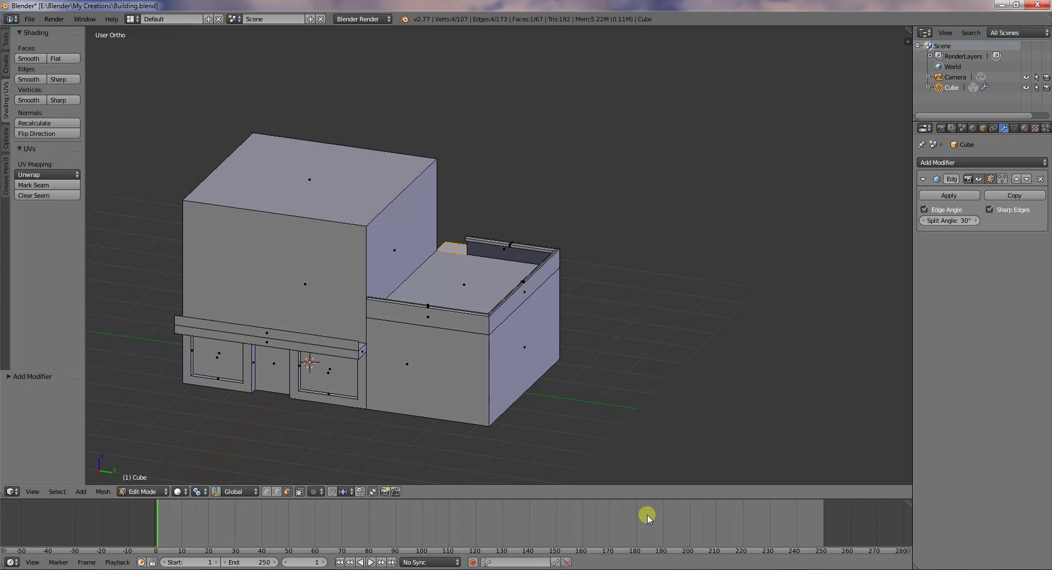
- Reduce the Timeline's height and select the upper block's side wall face above the lower roof
left_click_drag(646, 499, 646, 514)
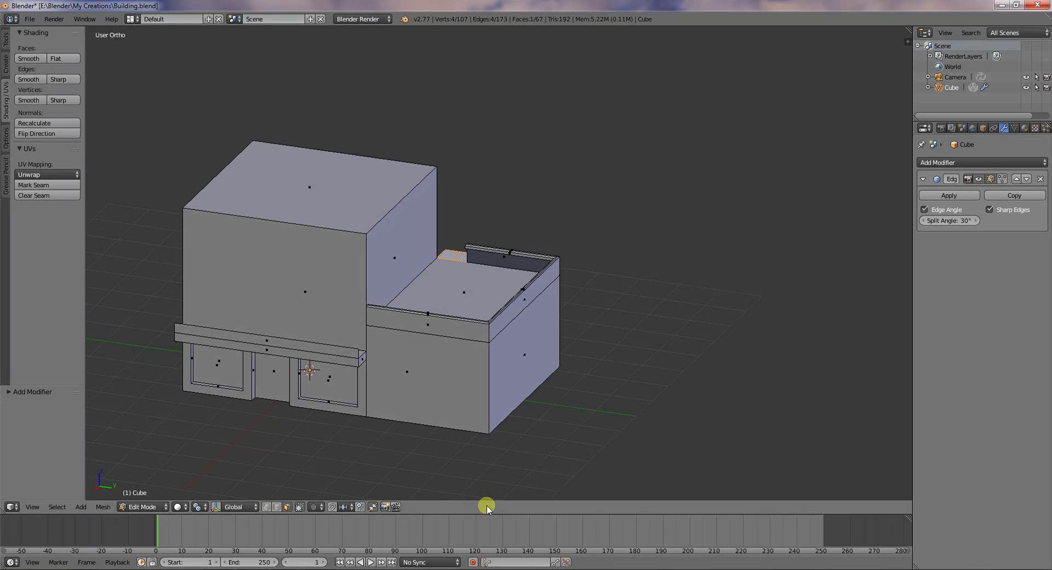
middle_click_drag(782, 319, 737, 325)
scroll(729, 315, "up", 2)
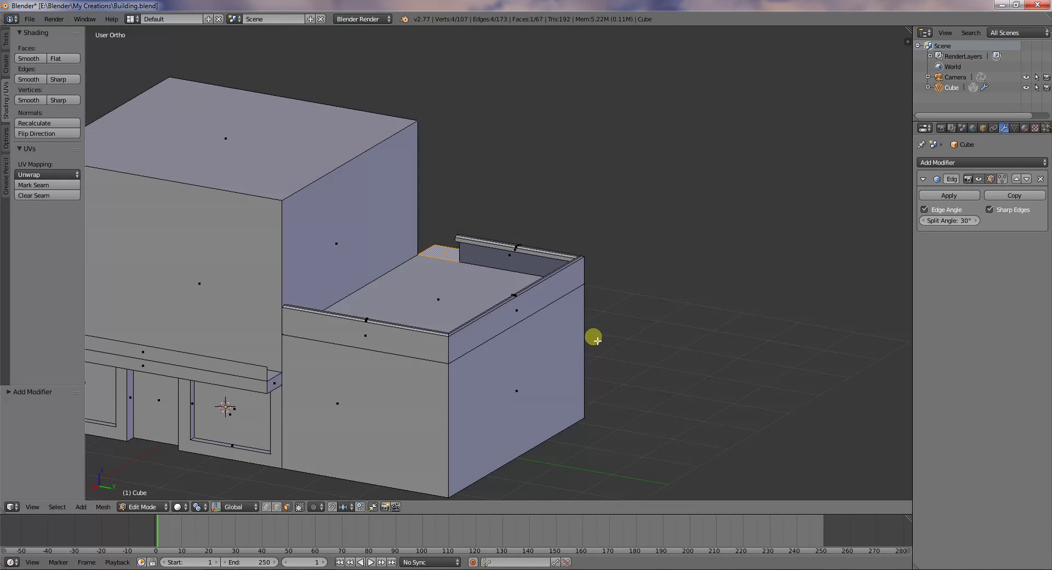
middle_click_drag(502, 332, 649, 301, "shift")
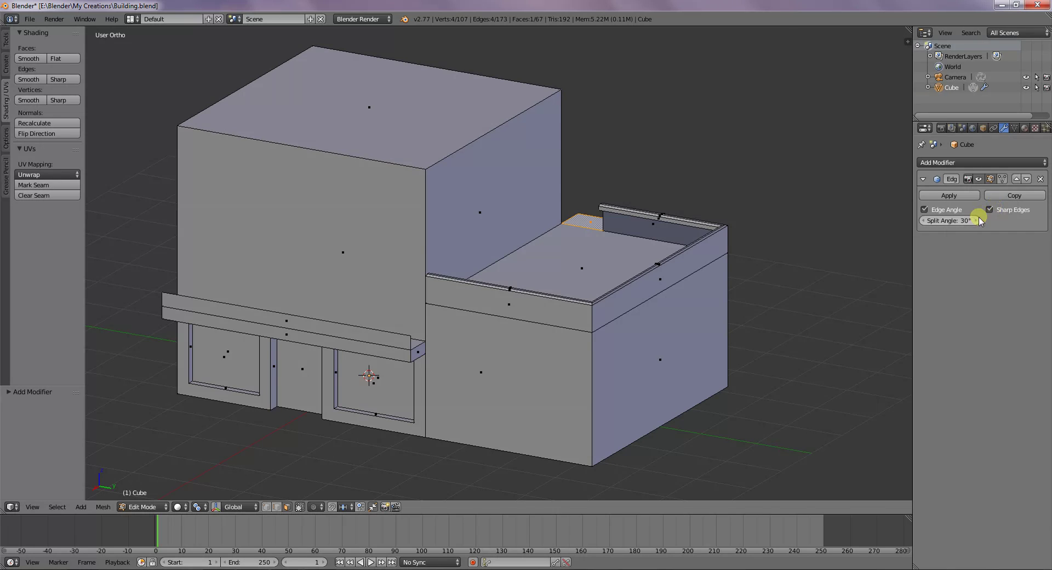
mouse_move(418, 163)
middle_mouse_down()
mouse_move(437, 183)
mouse_move(429, 169)
middle_mouse_up()
right_click(503, 254)
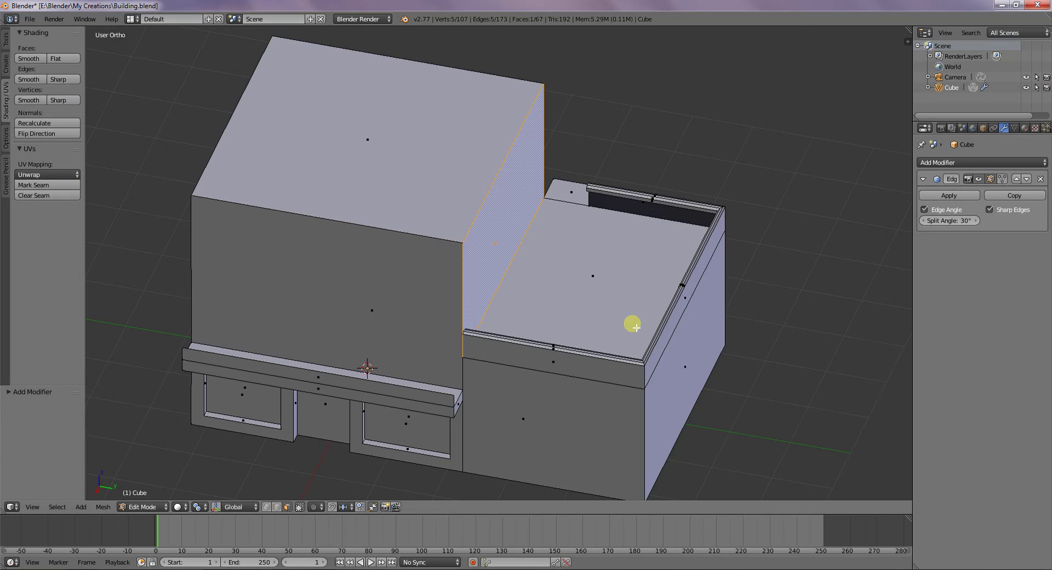
- Examine the upper block's side wall and the rim around the lower roof up close
mouse_move(672, 420)
middle_mouse_down()
mouse_move(644, 416)
mouse_move(663, 404)
mouse_move(780, 405)
mouse_move(805, 389)
mouse_move(735, 401)
mouse_move(769, 401)
mouse_move(789, 394)
mouse_move(527, 396)
mouse_move(686, 406)
middle_mouse_up()
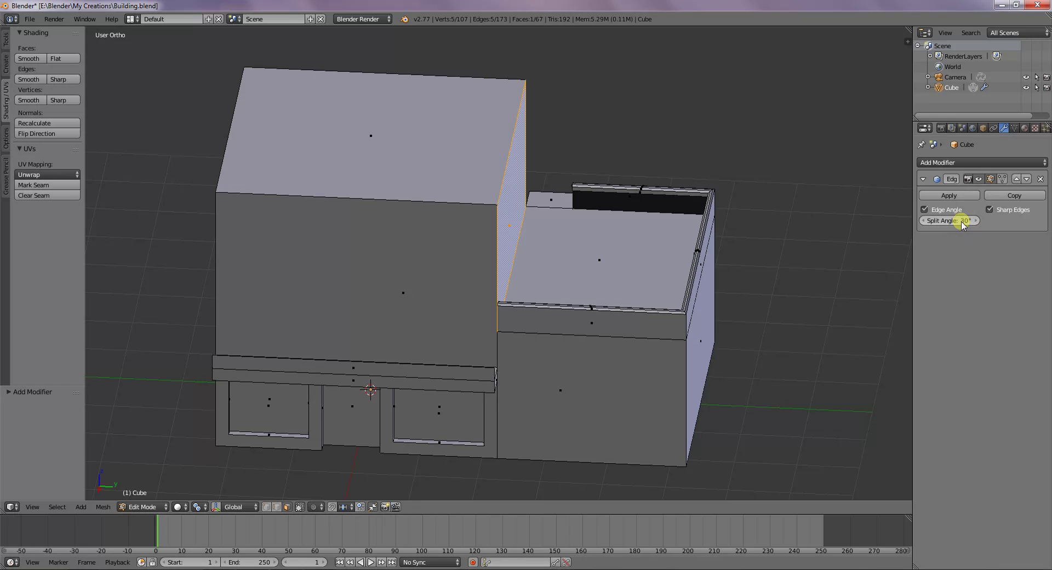
scroll(754, 370, "up", 1)
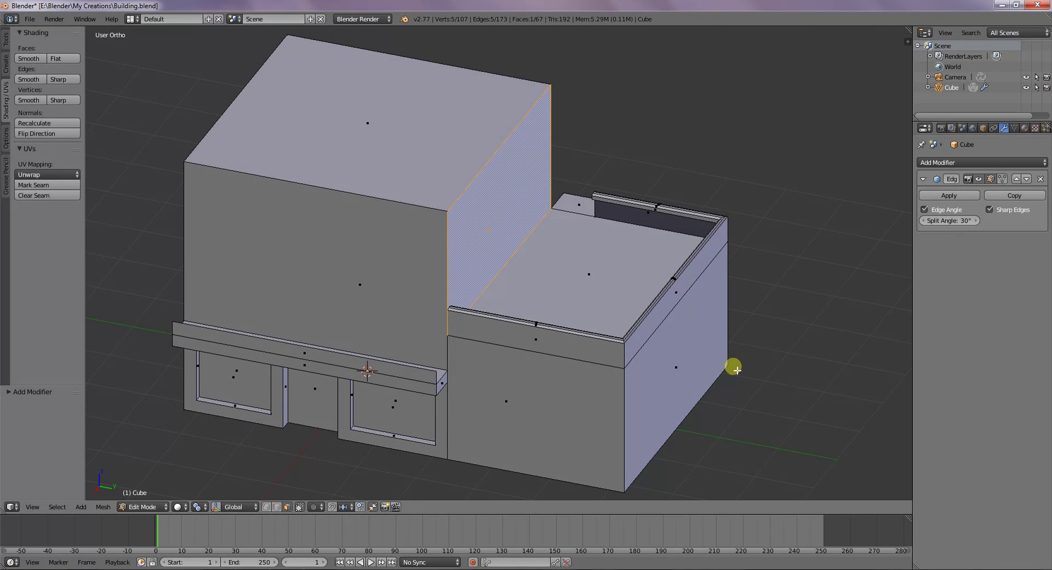
scroll(685, 367, "up", 4)
middle_click_drag(668, 362, 568, 369)
scroll(268, 384, "up", 4)
scroll(268, 383, "down", 1)
scroll(258, 382, "down", 1)
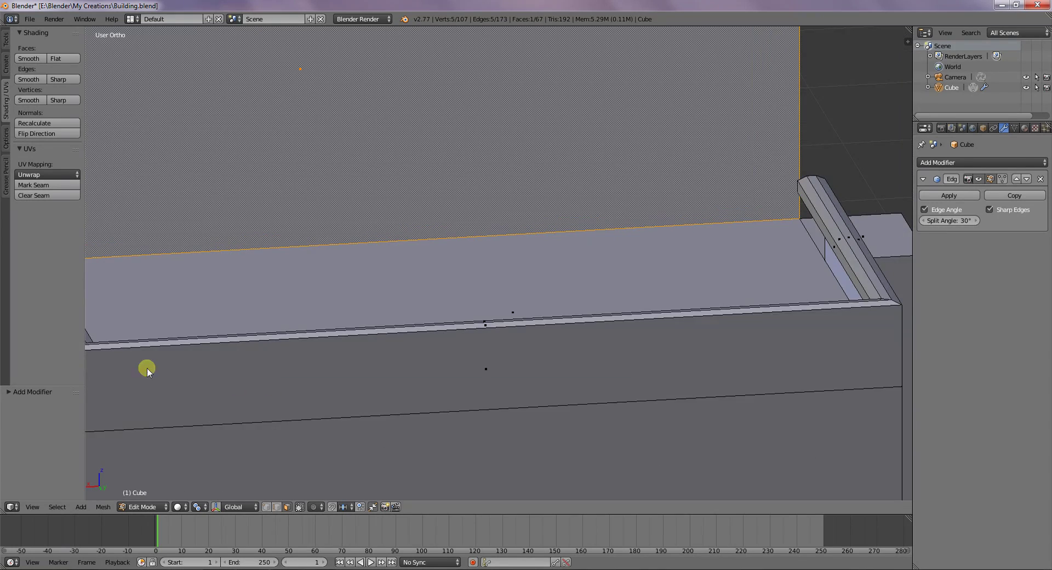
scroll(143, 362, "down", 1)
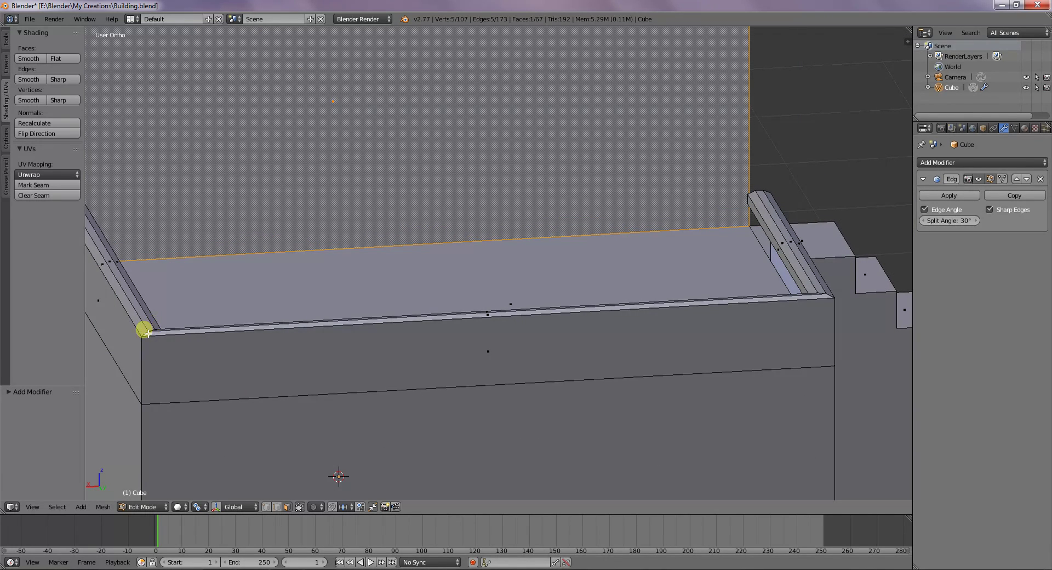
- Preview the lower roof rim's shading in Object Mode and return to Edit Mode
left_click(149, 507)
left_click(147, 495)
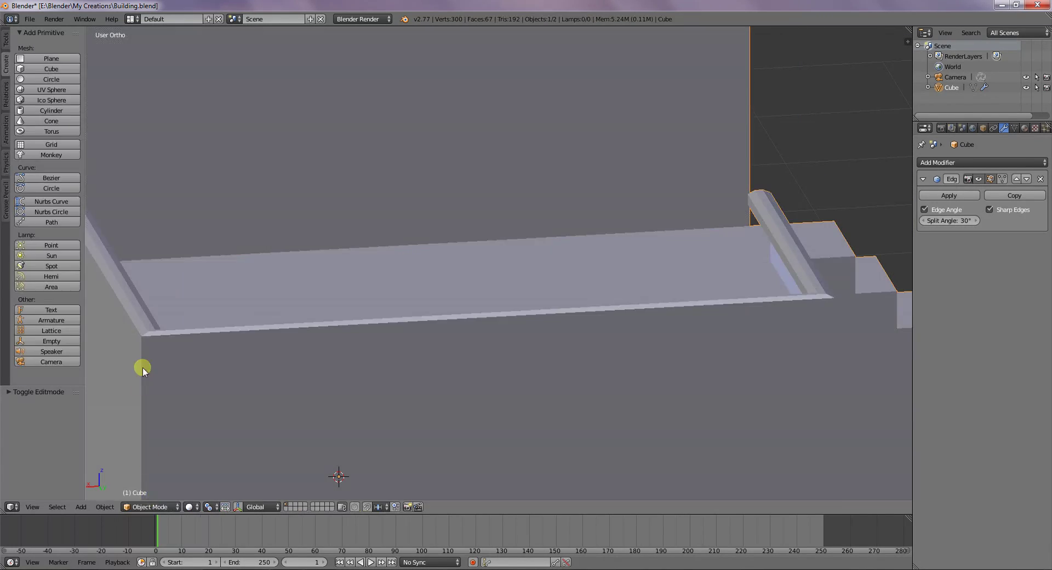
left_click(153, 506)
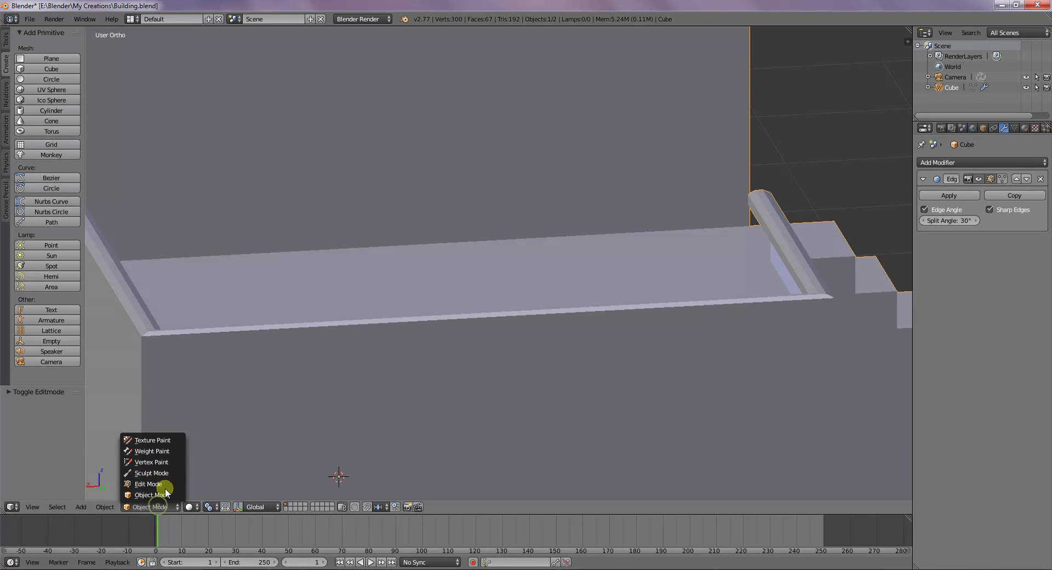
left_click(166, 485)
scroll(192, 435, "down", 2)
middle_click_drag(192, 435, 228, 400)
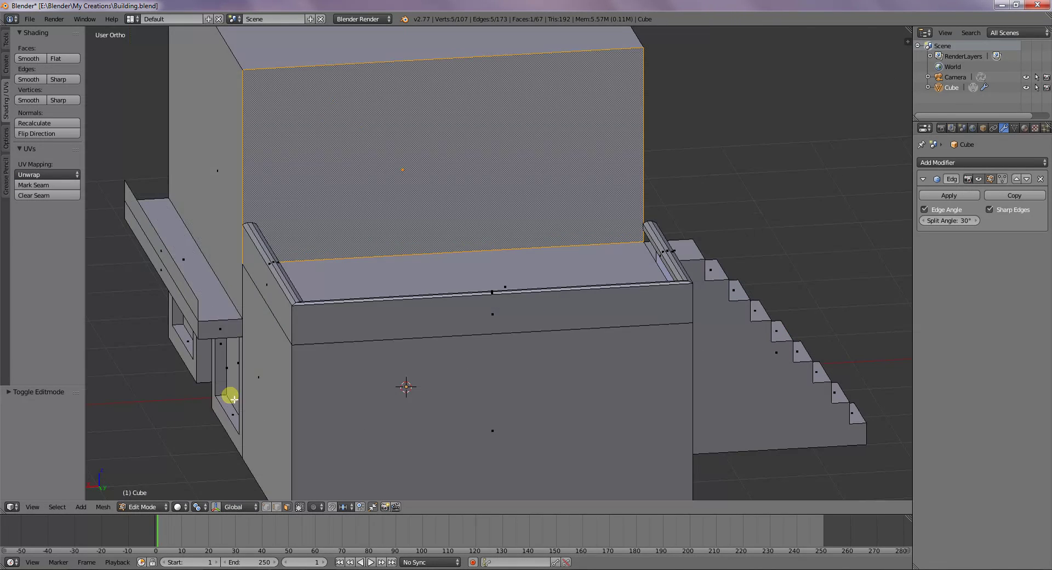
scroll(309, 411, "up", 5)
middle_click_drag(310, 411, 310, 412)
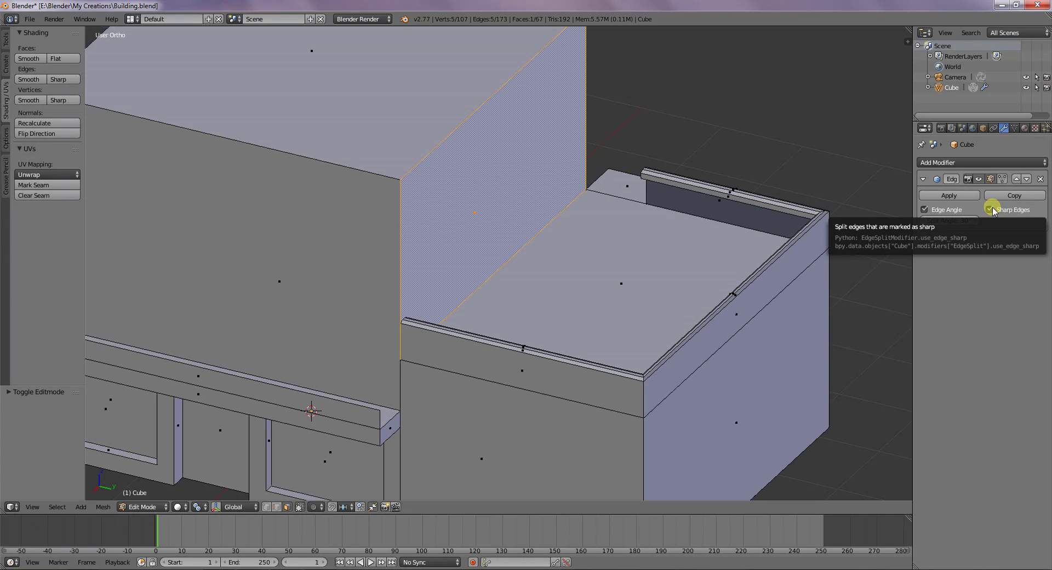
- Switch the mesh to edge selection and disable Edge Angle in the Edge Split modifier
left_click(425, 159)
left_click(278, 506)
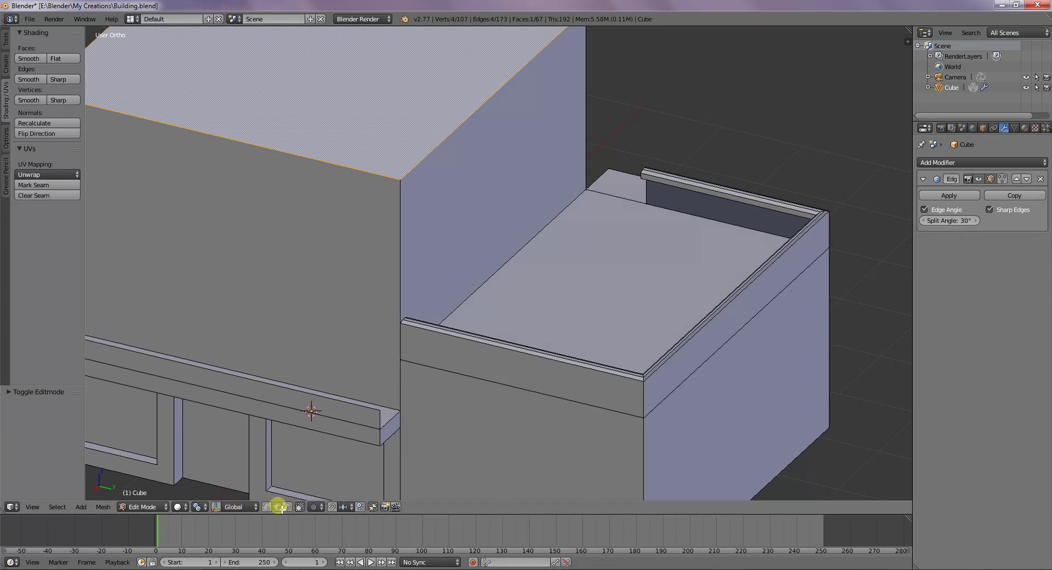
scroll(521, 284, "down", 5)
left_click(924, 210)
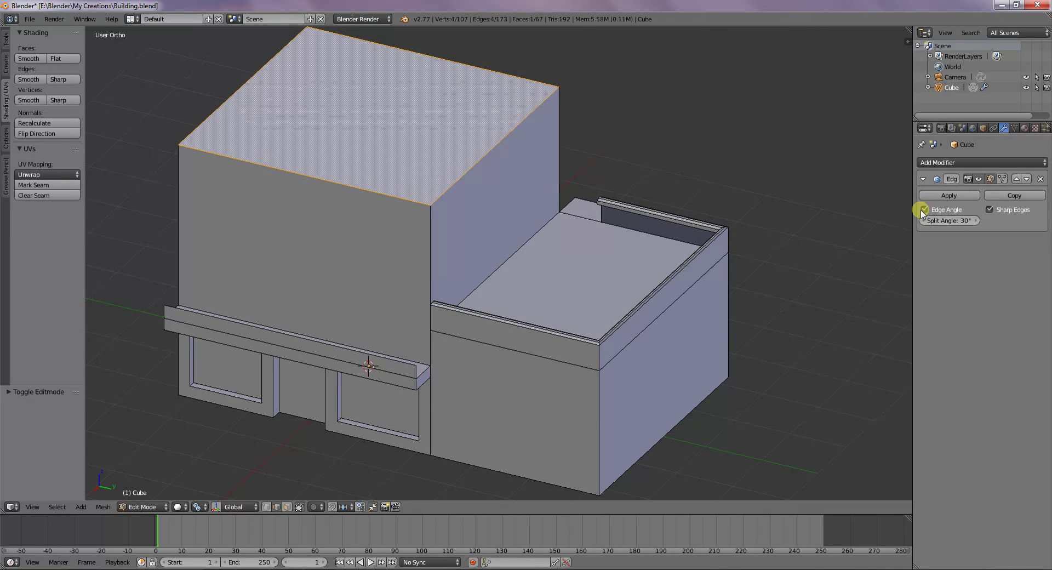
- Start the Screencast Keys display and mark the upper block's roof edge above the side wall as sharp
right_click(442, 196)
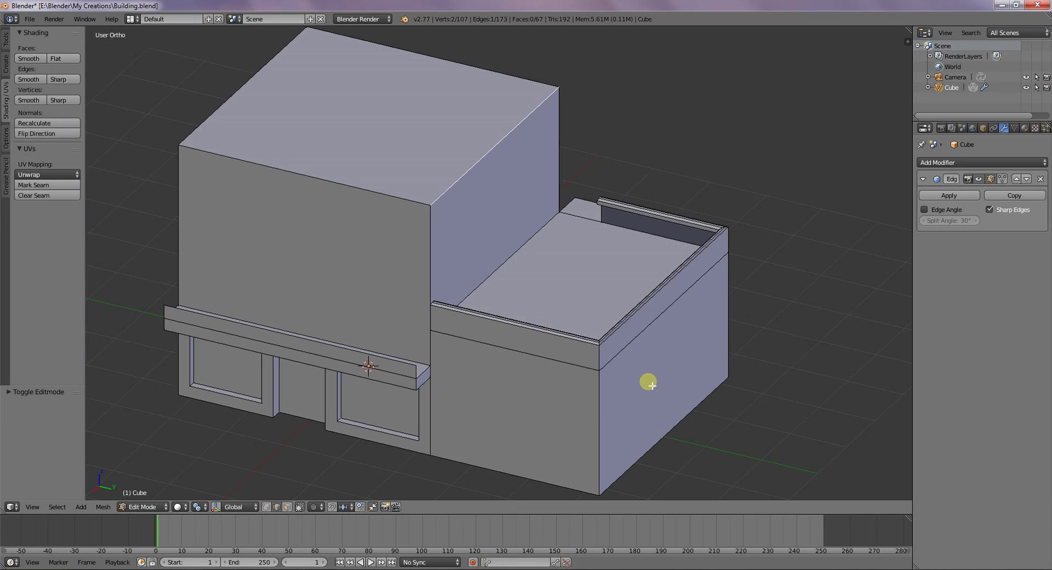
key("n")
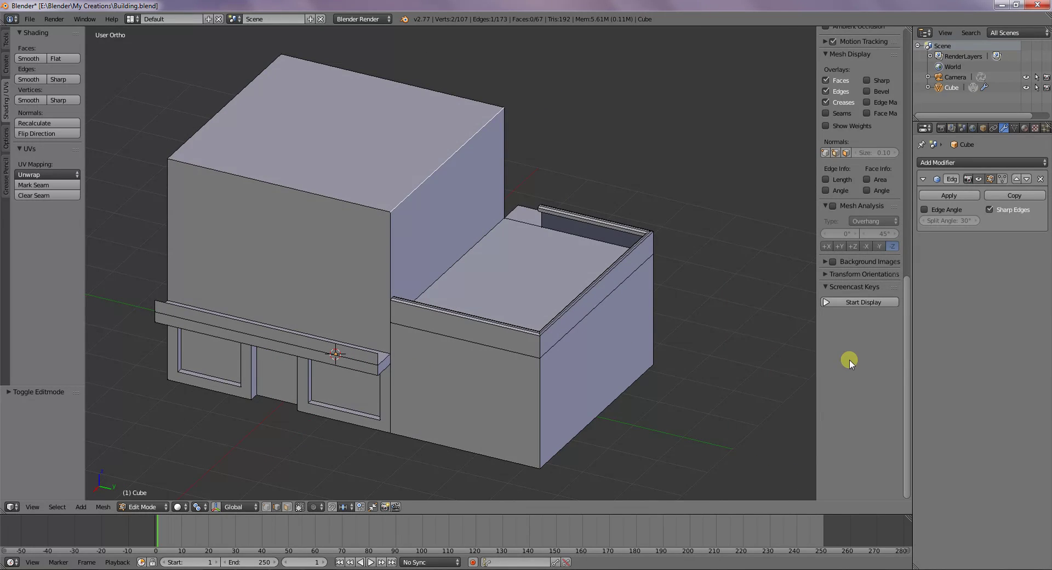
left_click(843, 302)
key("n")
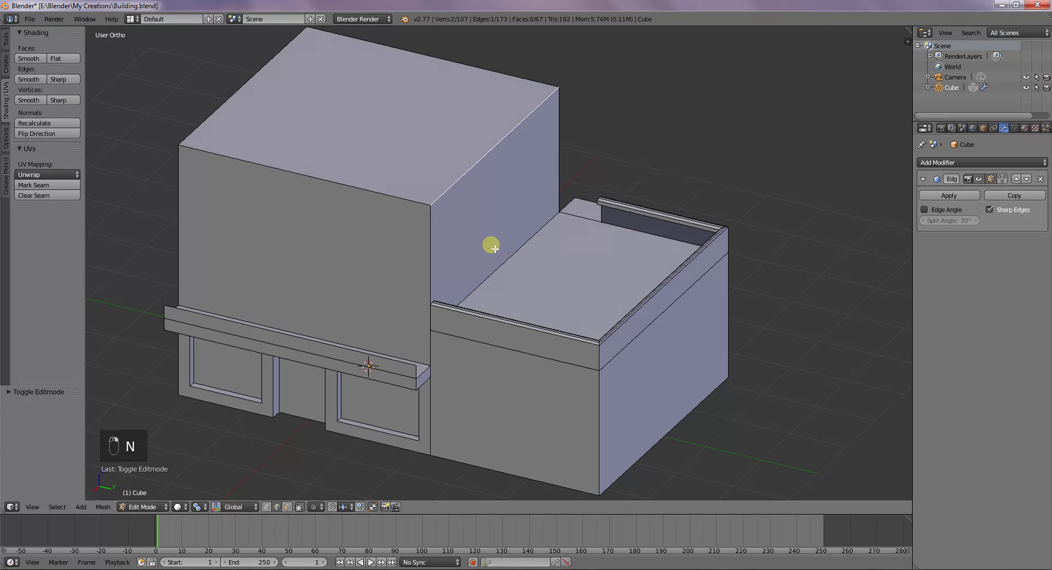
key("ctrl+e")
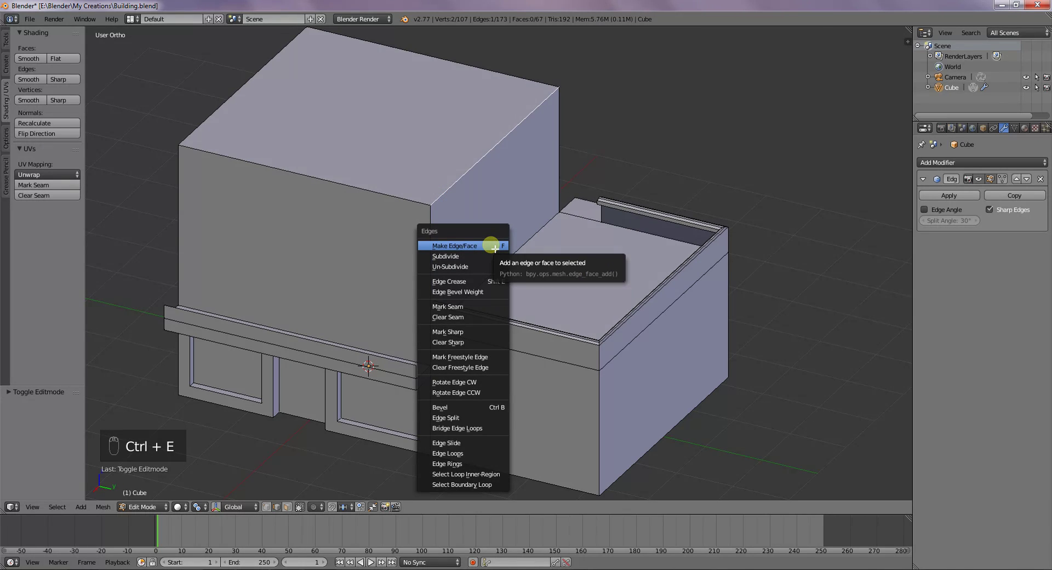
left_click(482, 332)
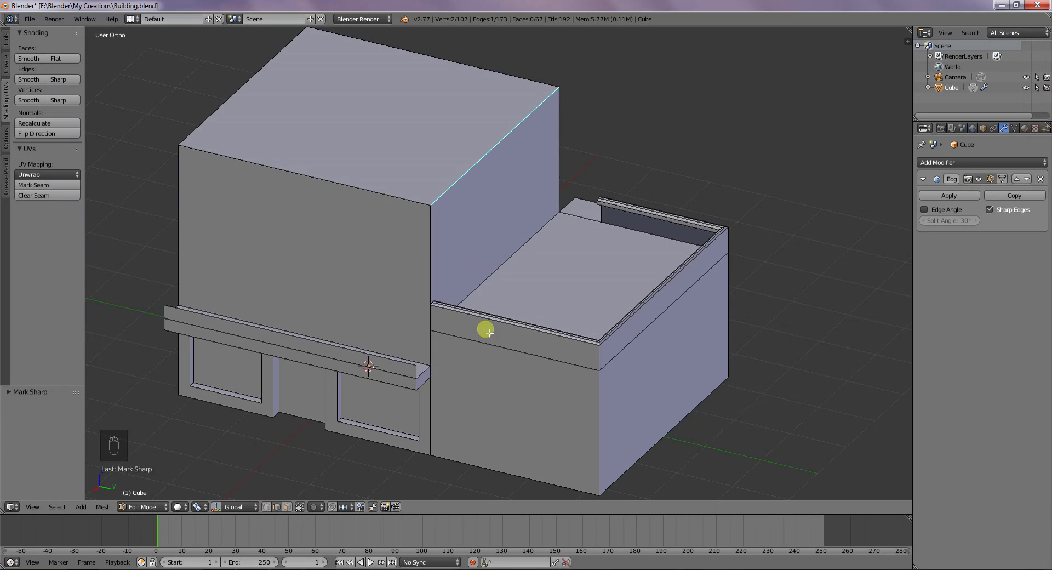
- Mark the other three edges of the upper block's roof as sharp and preview the result in Object Mode
right_click(432, 295)
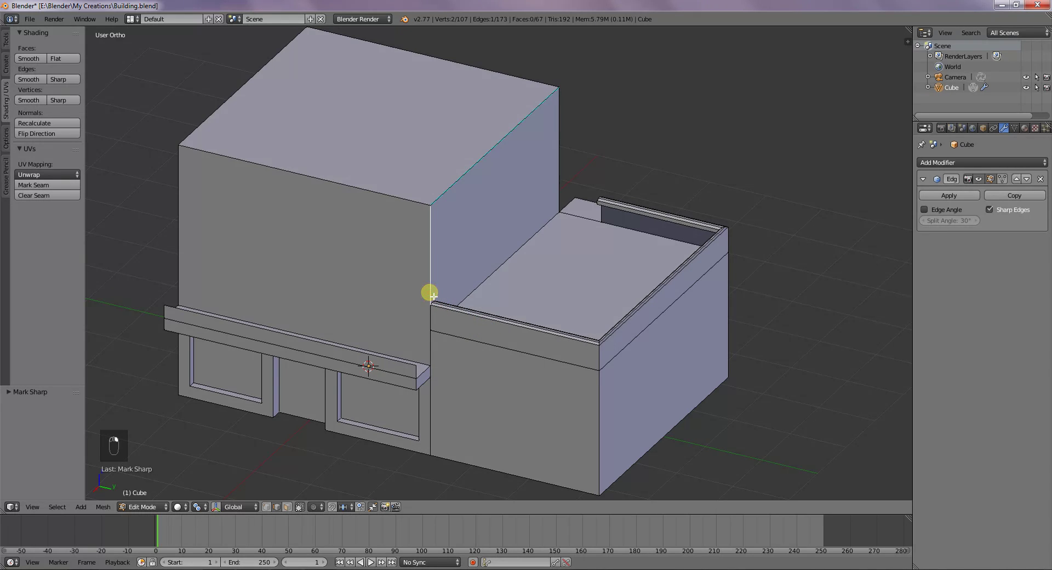
right_click(301, 176)
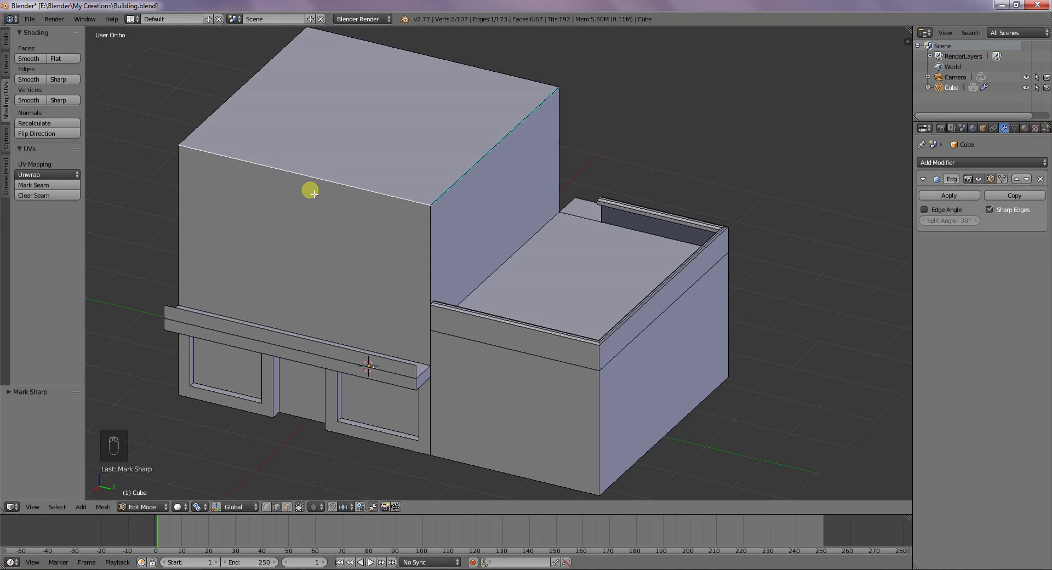
right_click(246, 84, "shift")
right_click(440, 57, "shift")
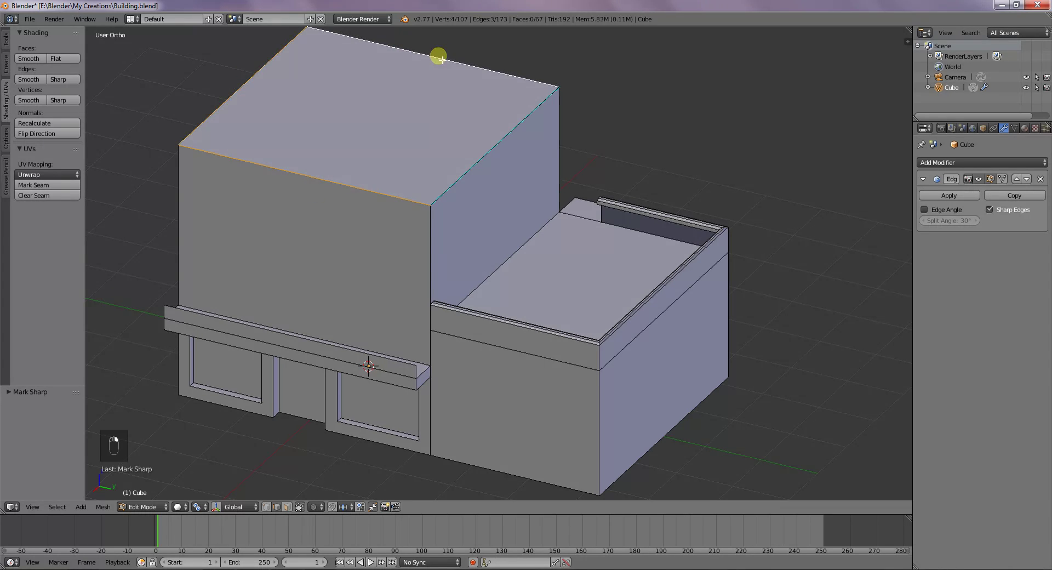
key("ctrl+e")
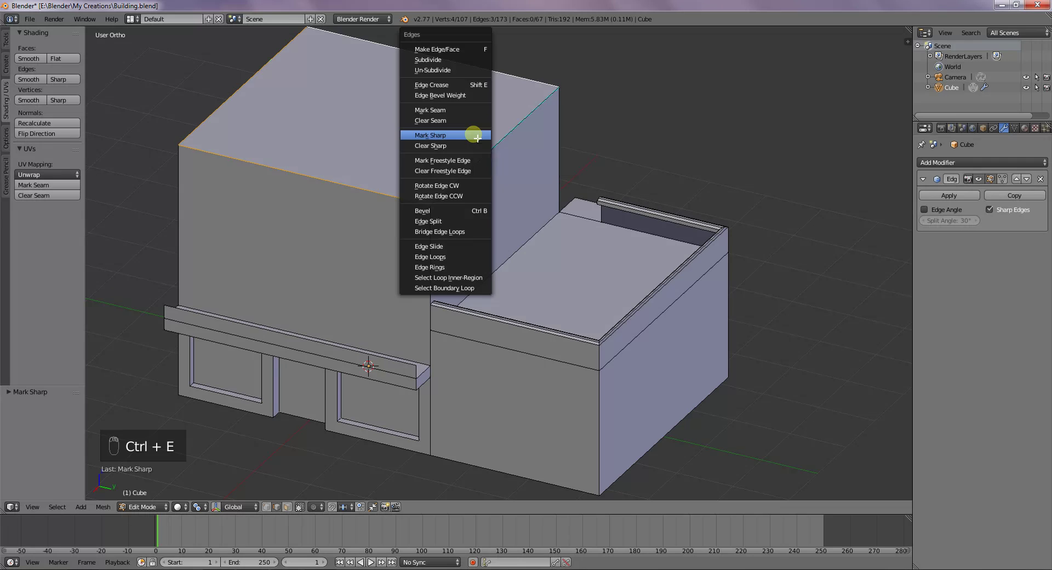
left_click(475, 133)
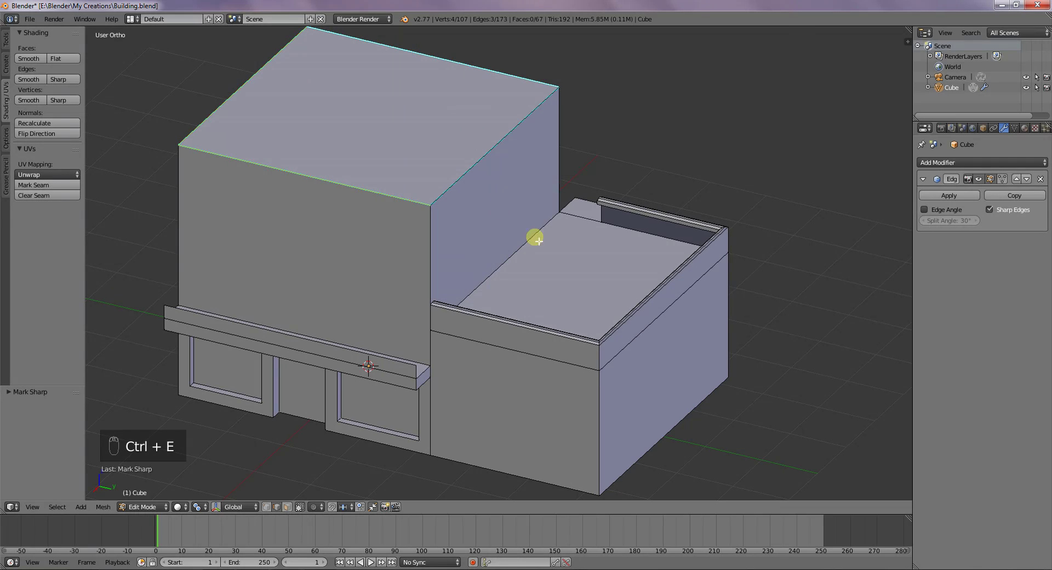
left_click(989, 210)
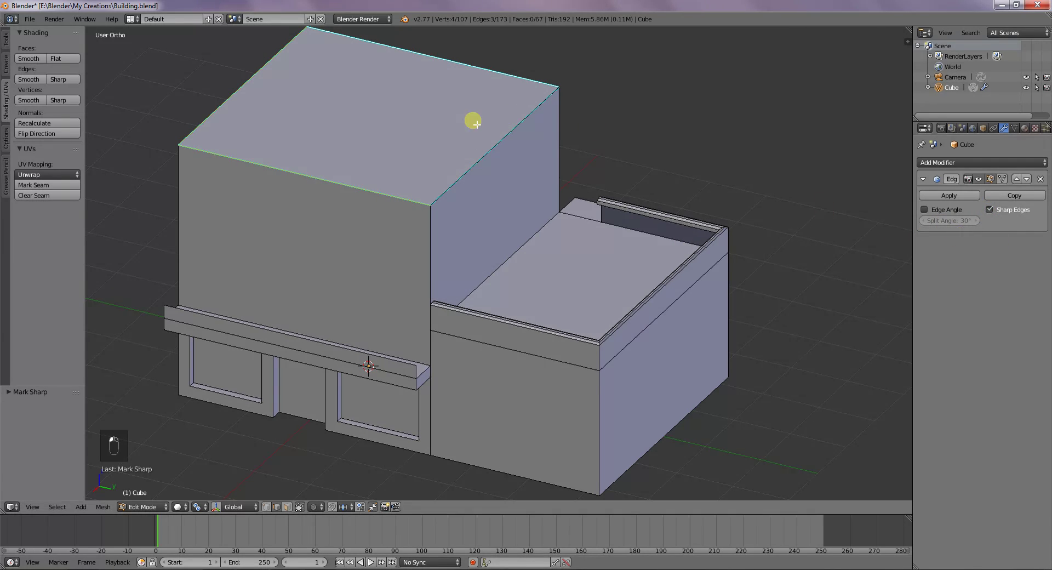
key("Tab")
key("Tab")
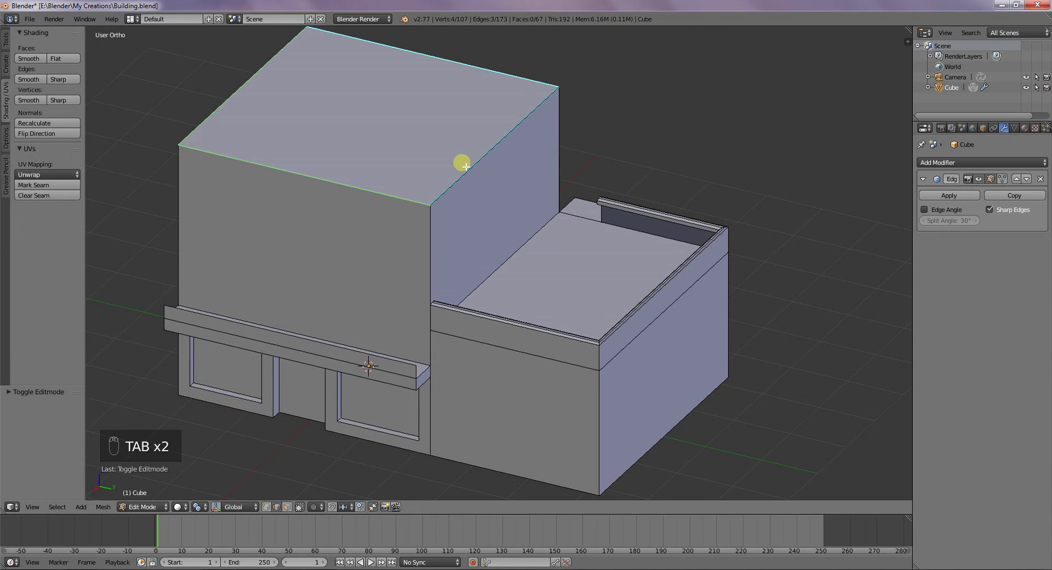
- Switch to face selection and try moving the upper block's roof face, cancelling the move
left_click(287, 507)
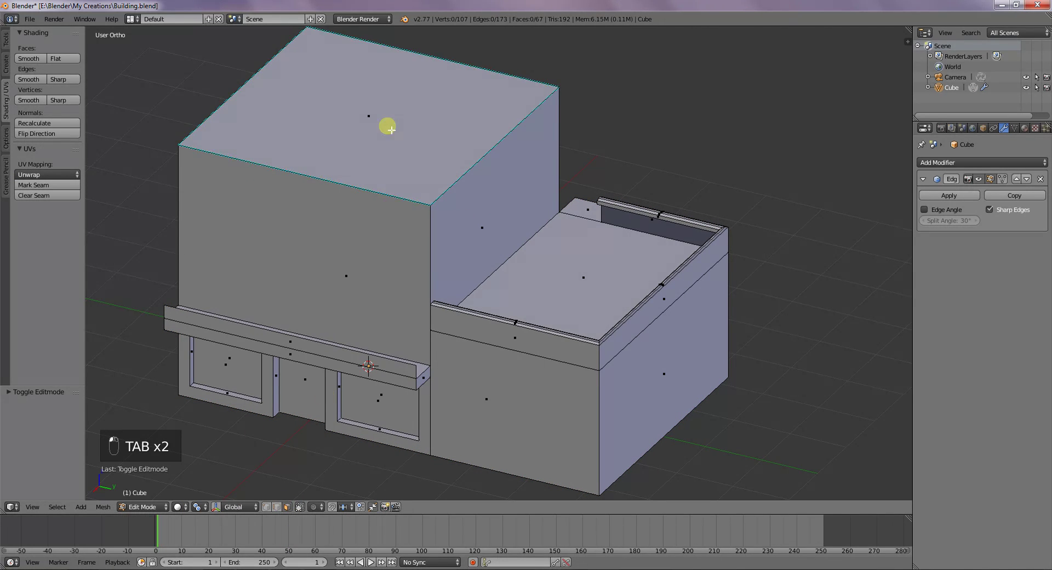
right_click(388, 129)
key("g")
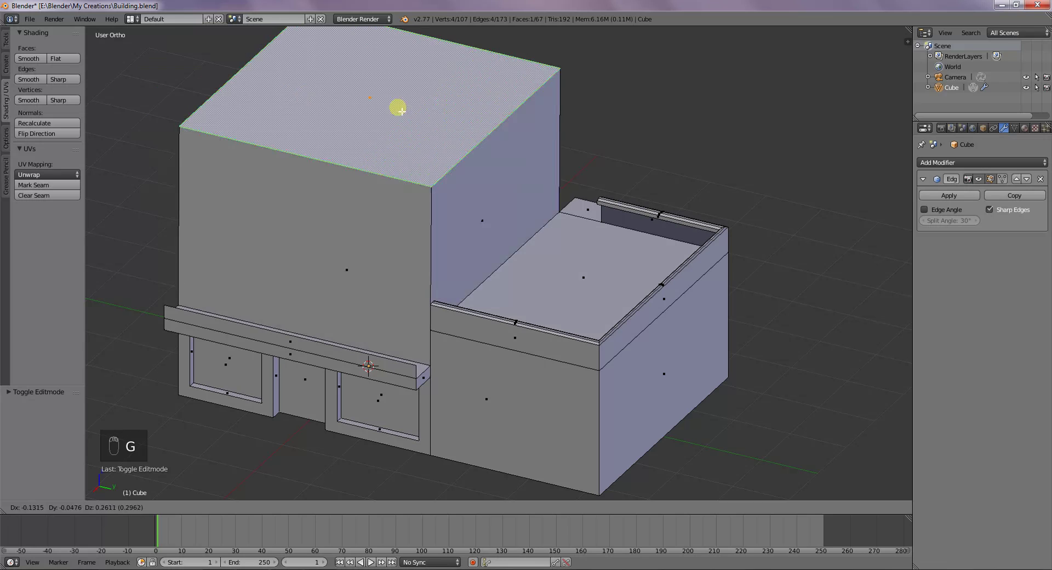
left_click(331, 108)
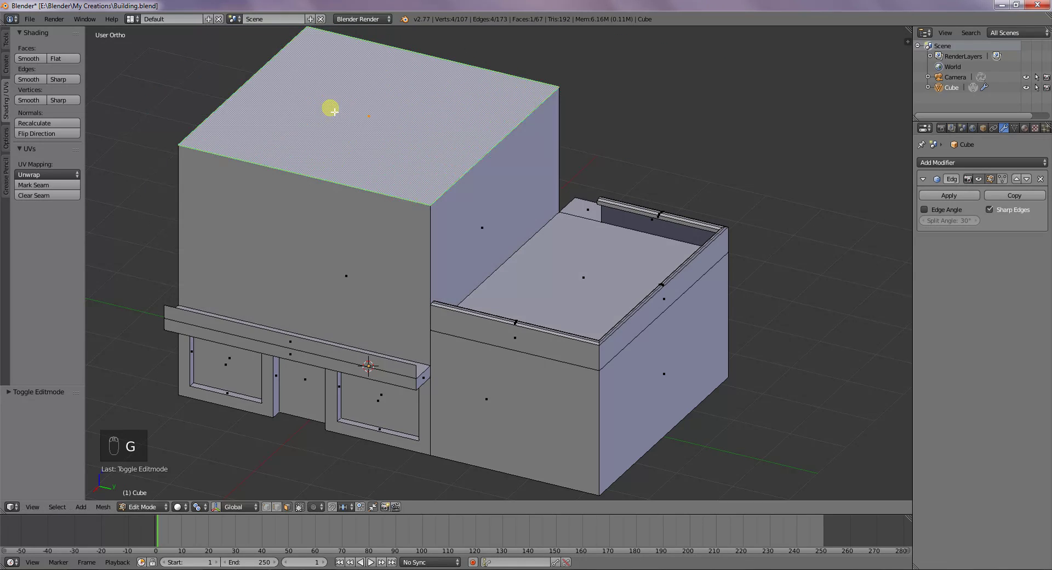
- Apply the Edge Split modifier in Object Mode and return to Edit Mode
left_click(964, 195)
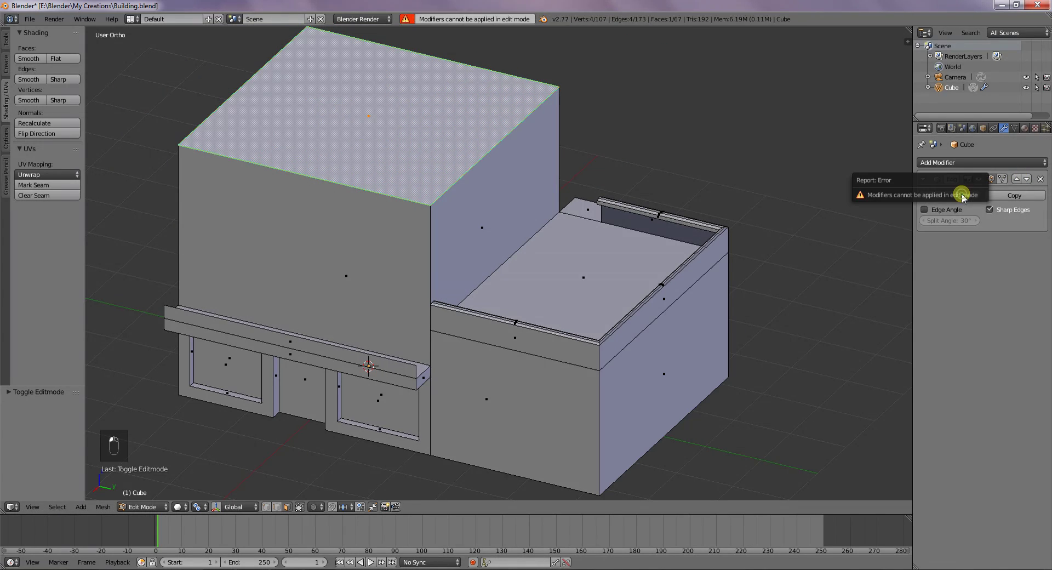
key("Tab")
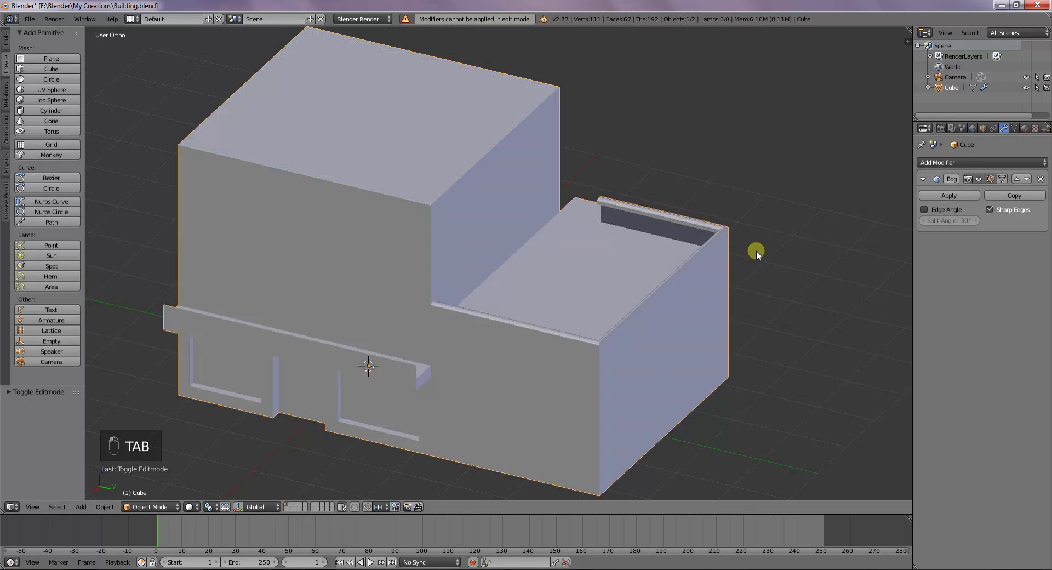
left_click(949, 196)
key("Tab")
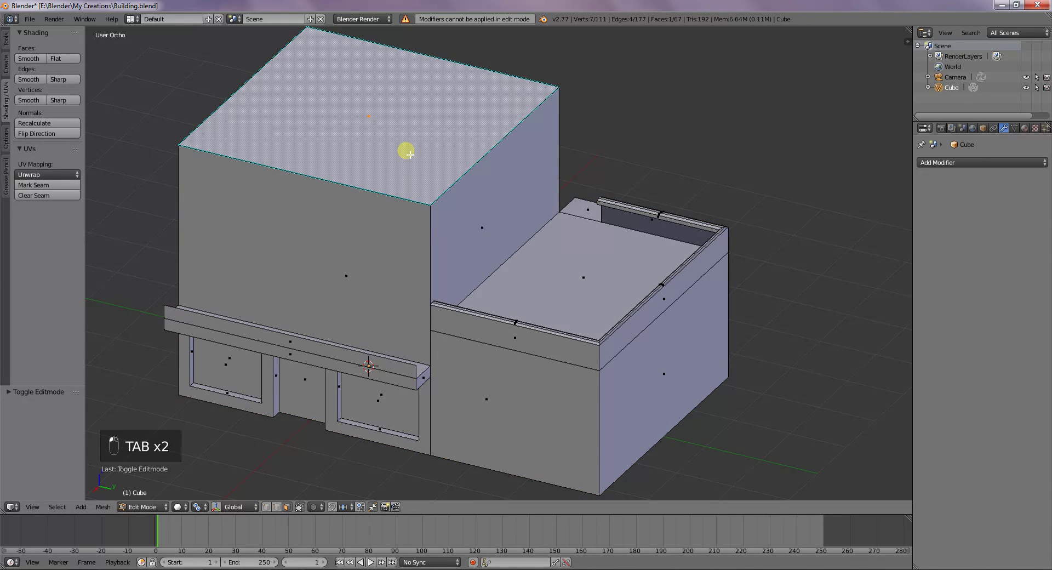
- Move the upper block's roof face down away from its original position and undo the move
key("g")
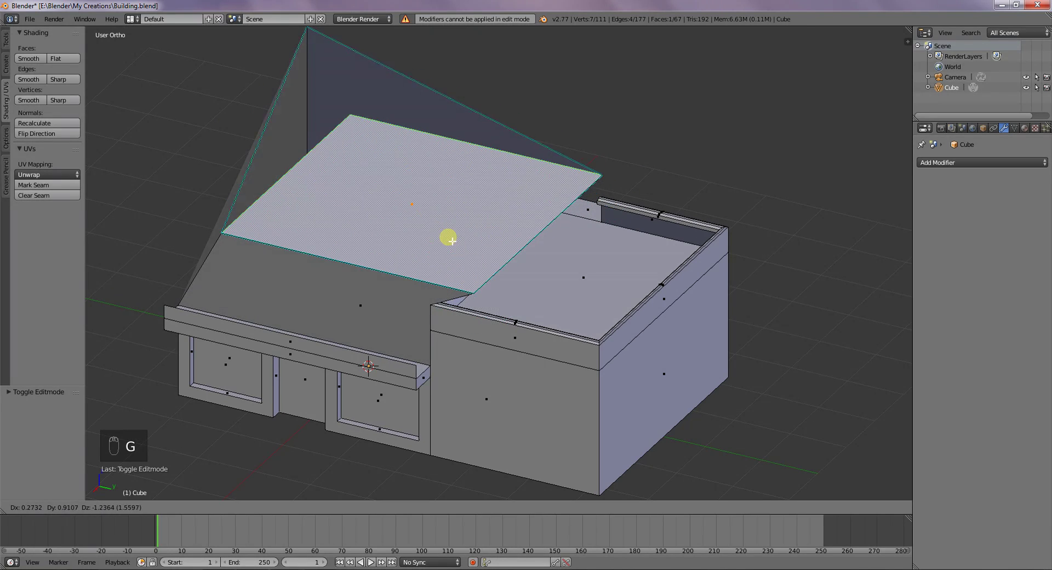
left_click(418, 218)
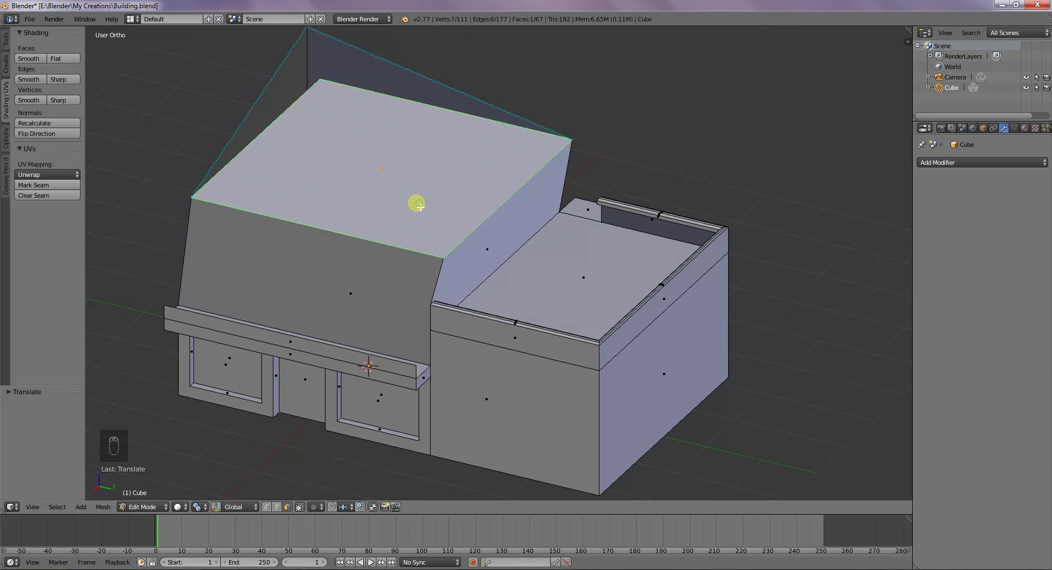
key("ctrl+z")
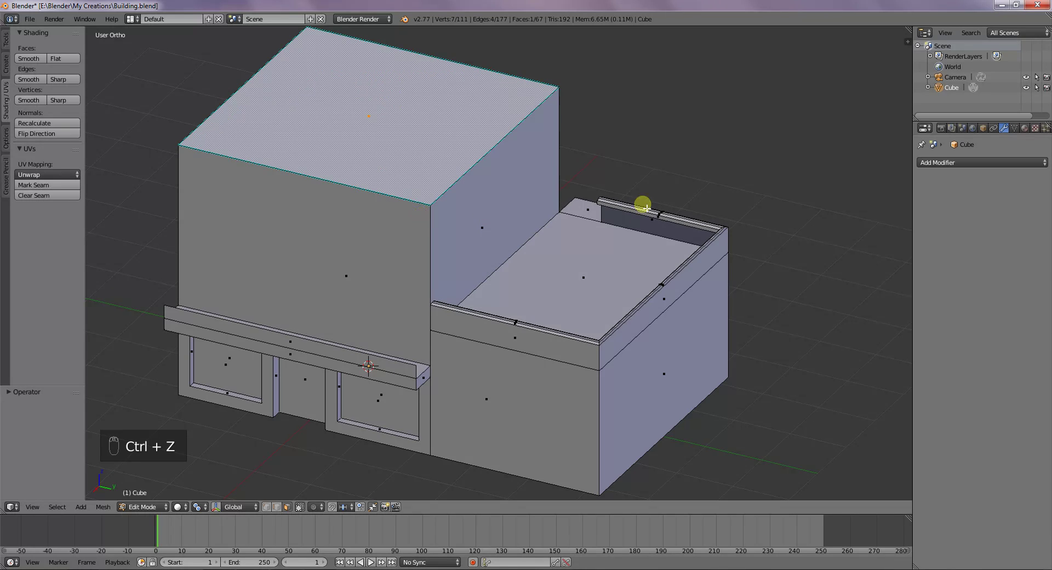
- Undo the edits back to before the Edge Split modifier was applied and return to Edit Mode
key("ctrl+z")
key("ctrl+z")
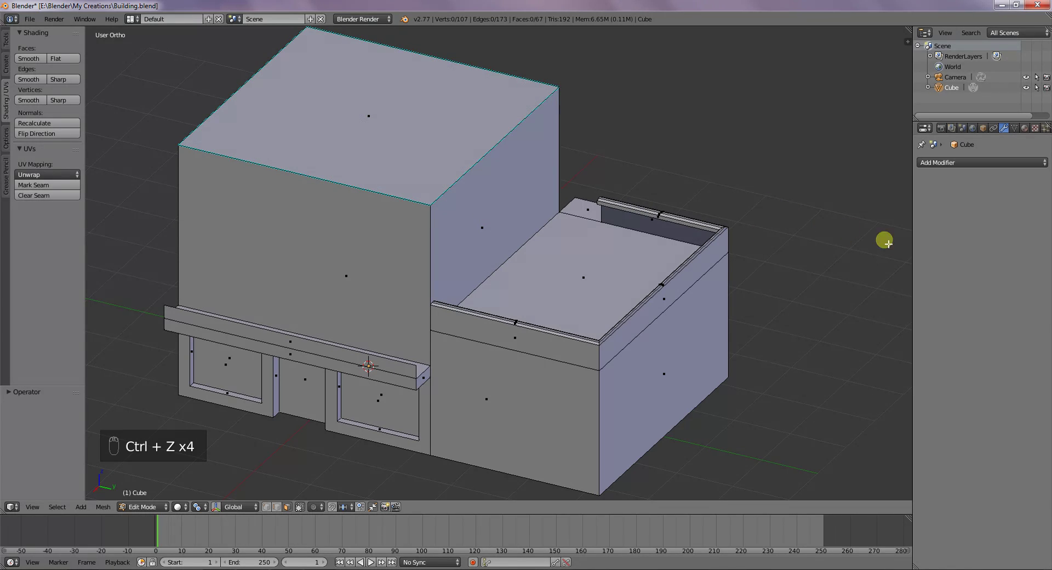
right_click(938, 242)
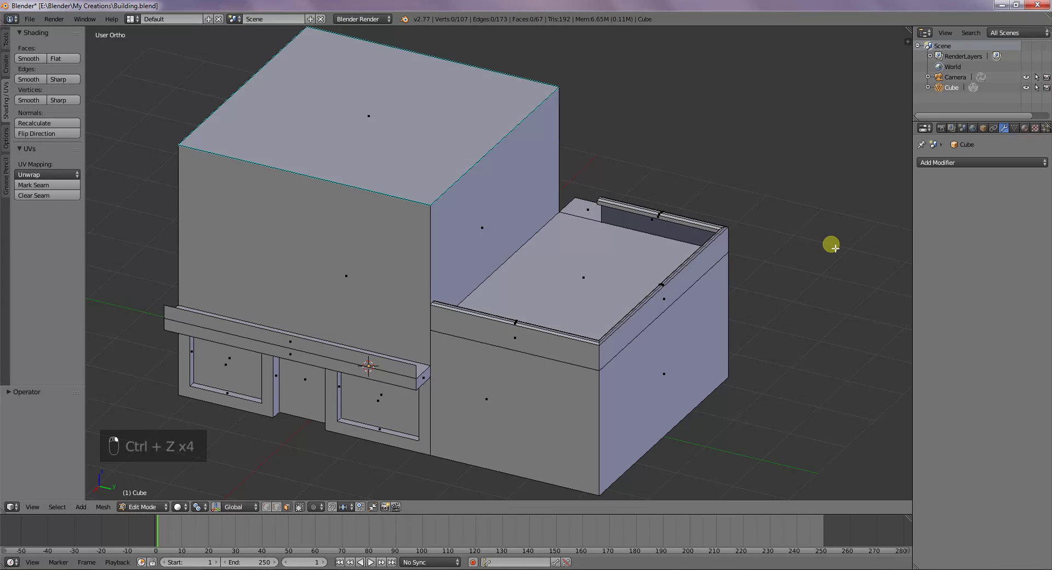
key("ctrl+z")
key("ctrl+z")
key("ctrl+z")
key("ctrl+z")
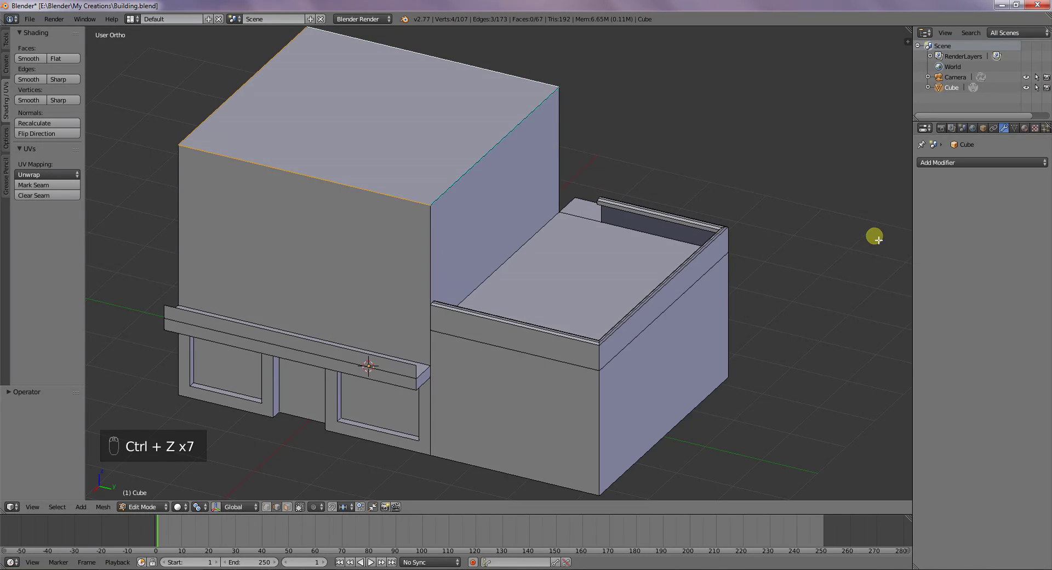
key("Tab")
key("ctrl+z")
key("ctrl+z")
key("ctrl+z")
key("ctrl+z")
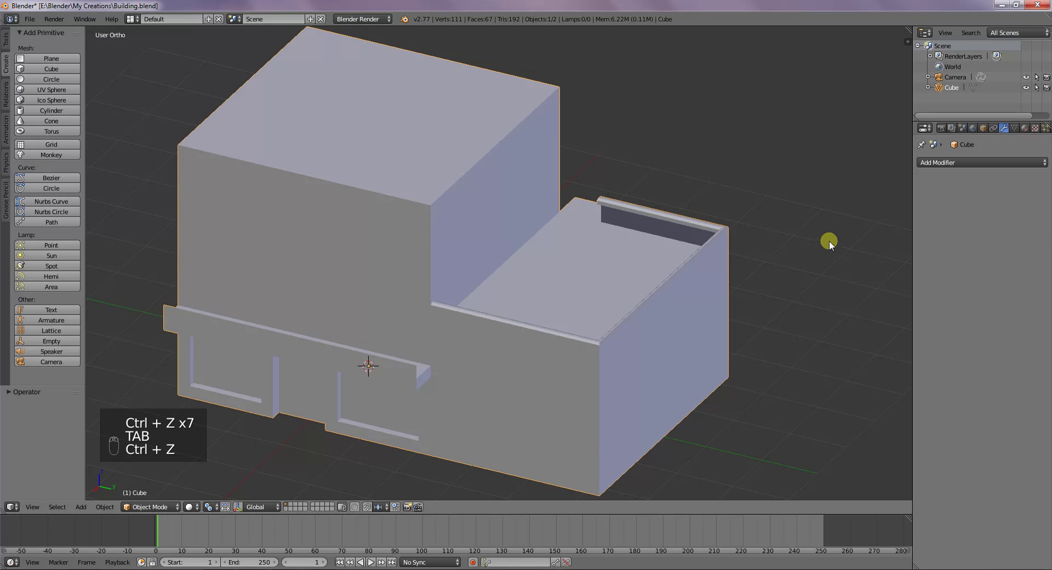
key("Tab")
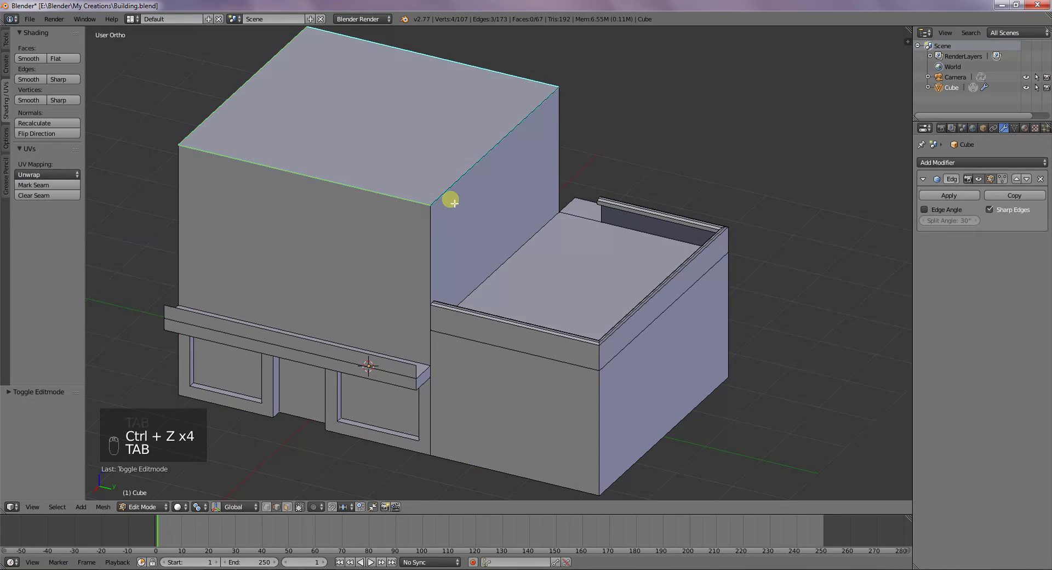
- Select the whole mesh and clear all sharp edge marks
key("a")
key("a")
key("a")
key("a")
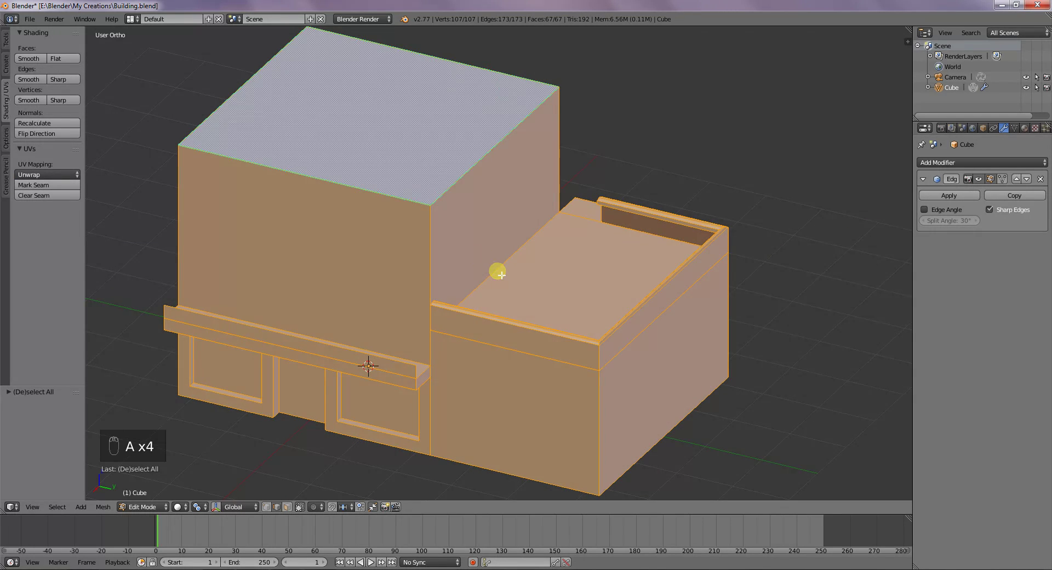
key("ctrl+e")
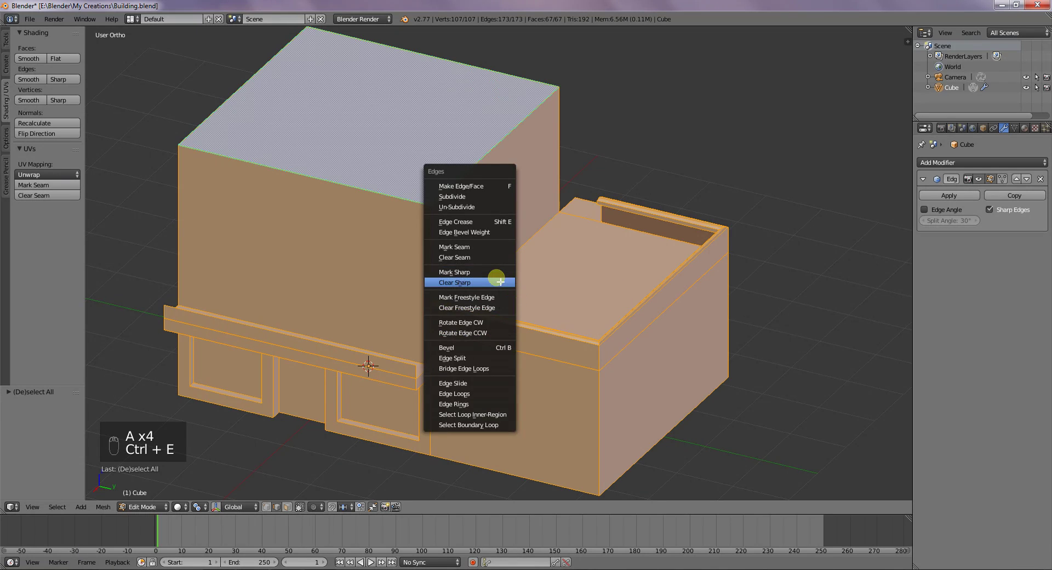
left_click(500, 283)
- Select the front and side roof edges of the upper block and examine their shared corner up close
right_click(437, 196)
right_click(404, 199, "shift")
scroll(408, 202, "up", 4)
middle_click_drag(411, 204, 585, 315, "shift")
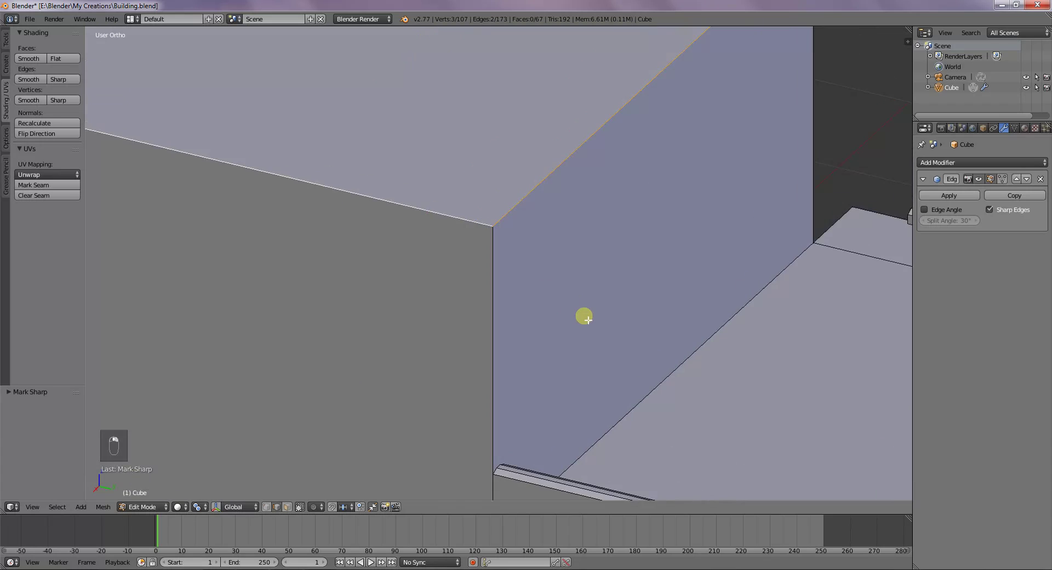
- Select the whole mesh and remove its double vertices
scroll(585, 315, "down", 2)
key("a")
key("a")
key("a")
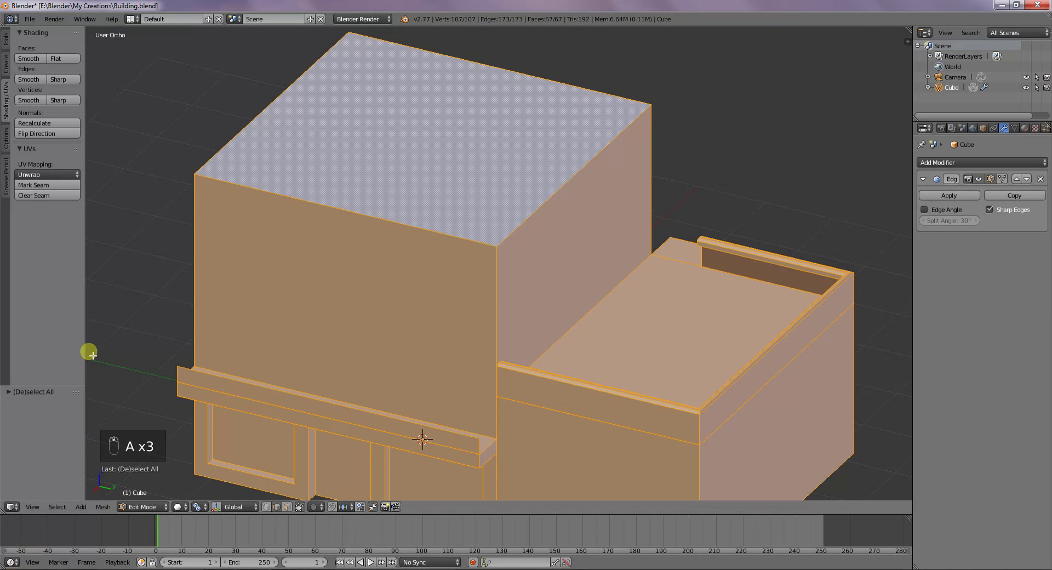
left_click(6, 64)
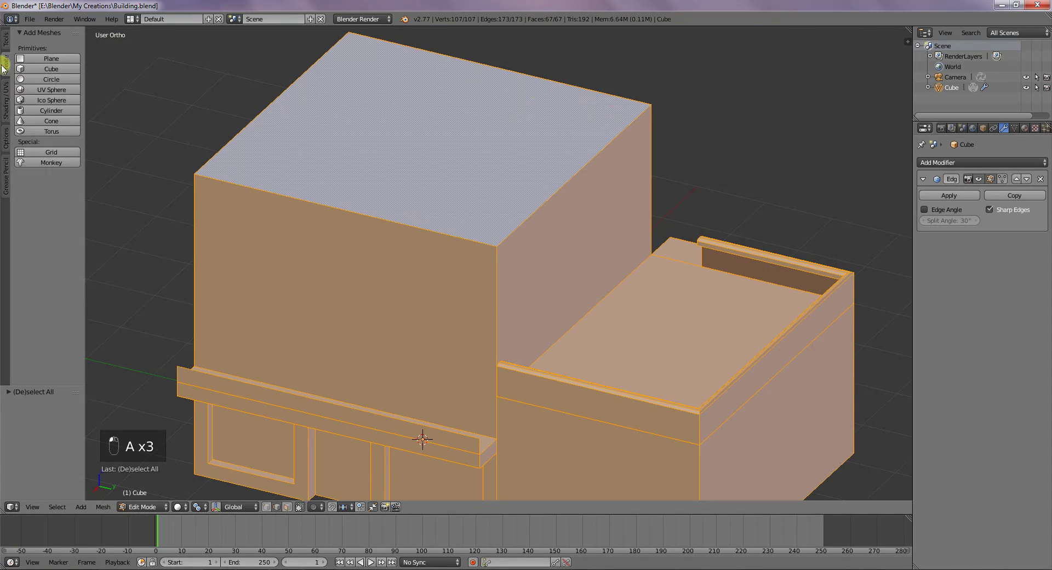
left_click(4, 47)
left_click(60, 354)
- Split off the upper block's front roof edge with a test move down the front wall, and delete the split-off edge
right_click(389, 226)
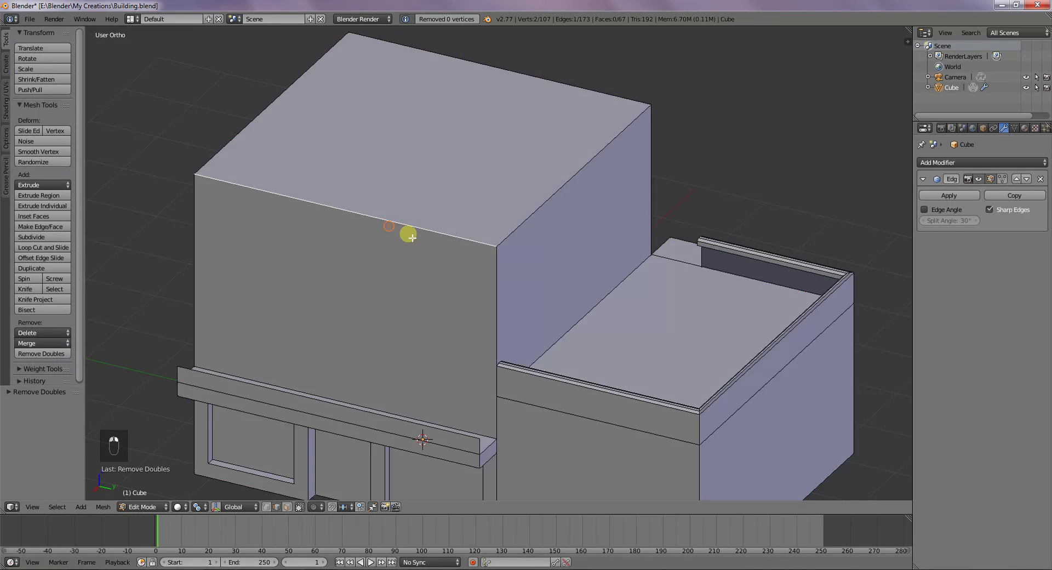
scroll(480, 261, "up", 4)
scroll(479, 261, "down", 5)
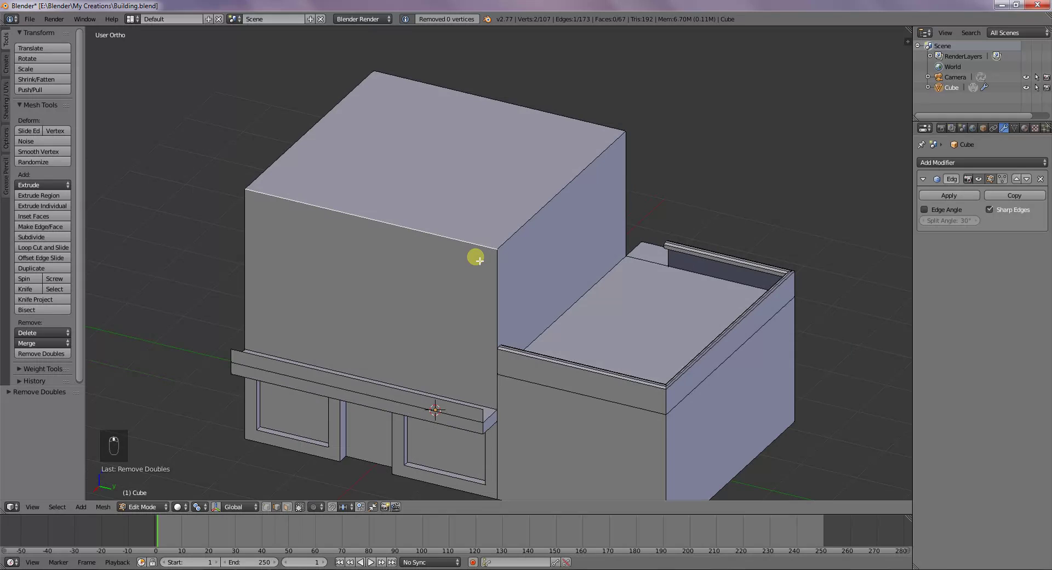
key("y")
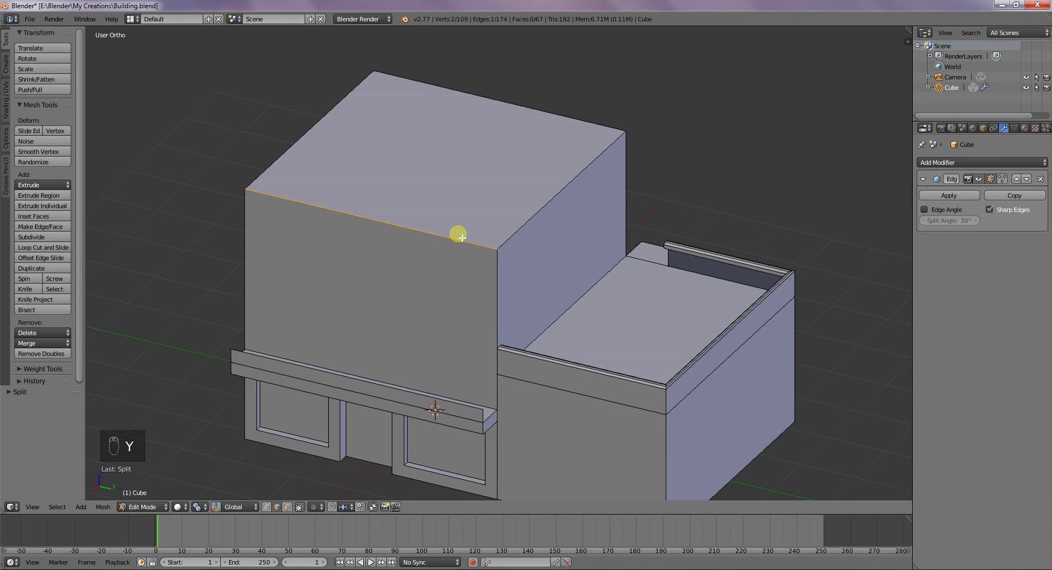
key("g")
left_click(457, 294)
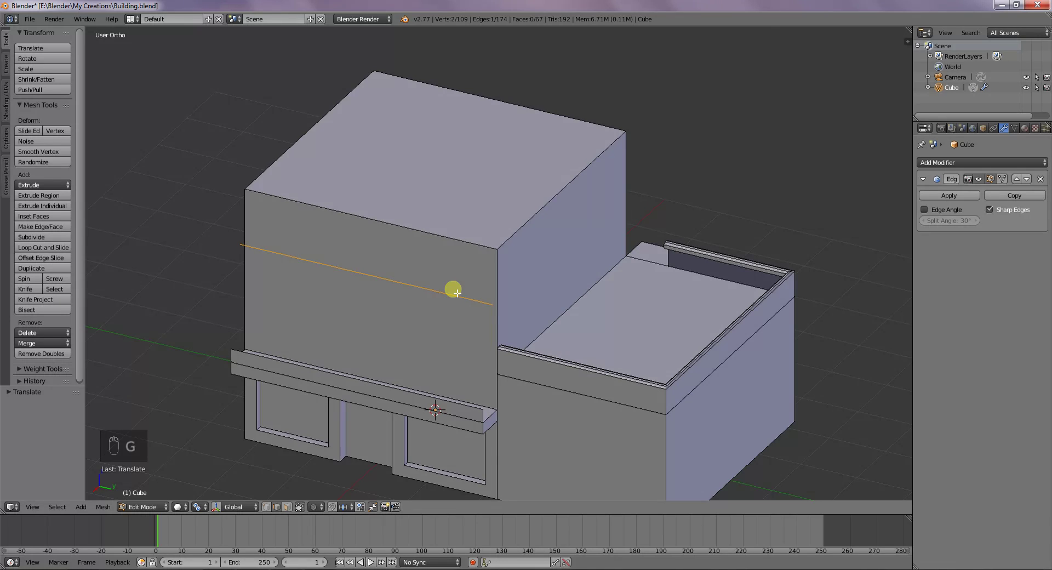
key("x")
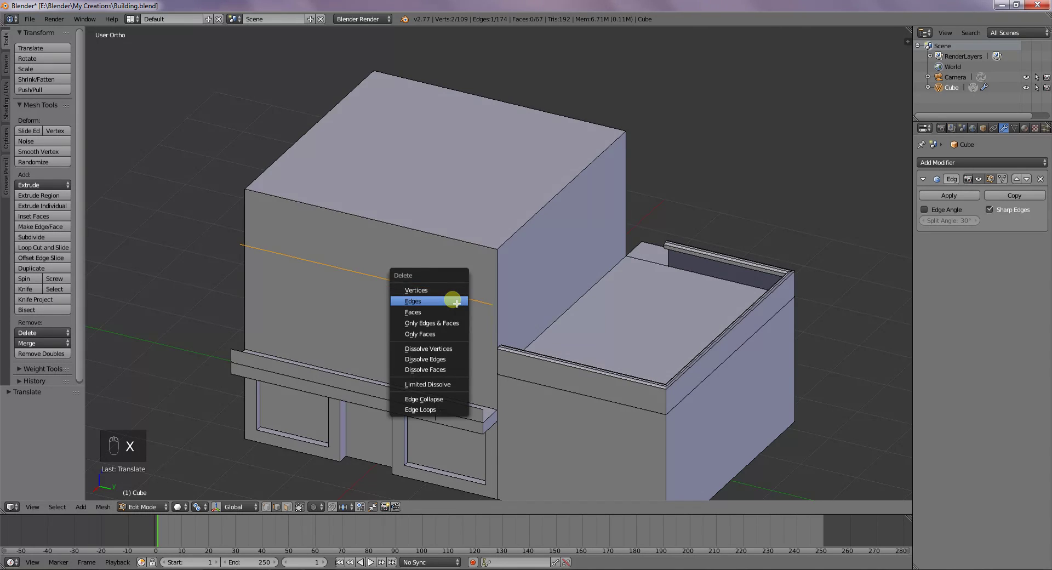
left_click(457, 301)
- Split off the upper block's roof edge above the side wall and undo the split
right_click(519, 233)
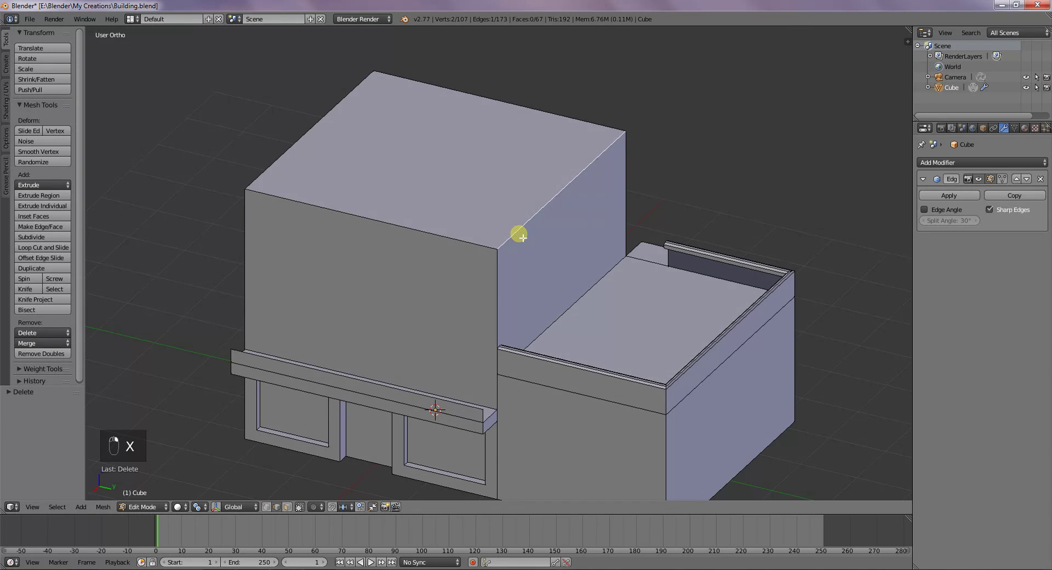
key("y")
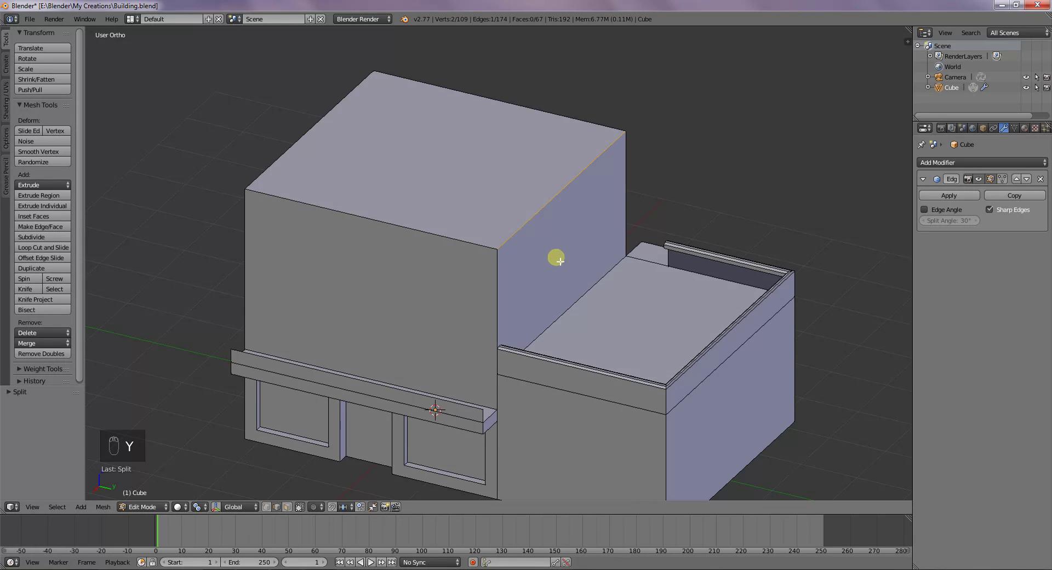
key("Escape")
key("ctrl+super")
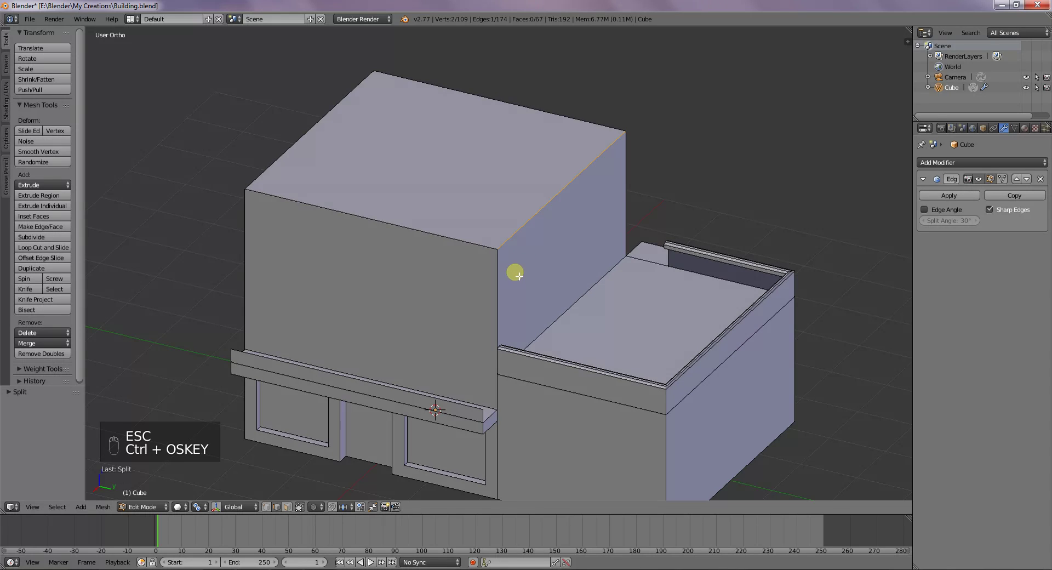
key("ctrl+z")
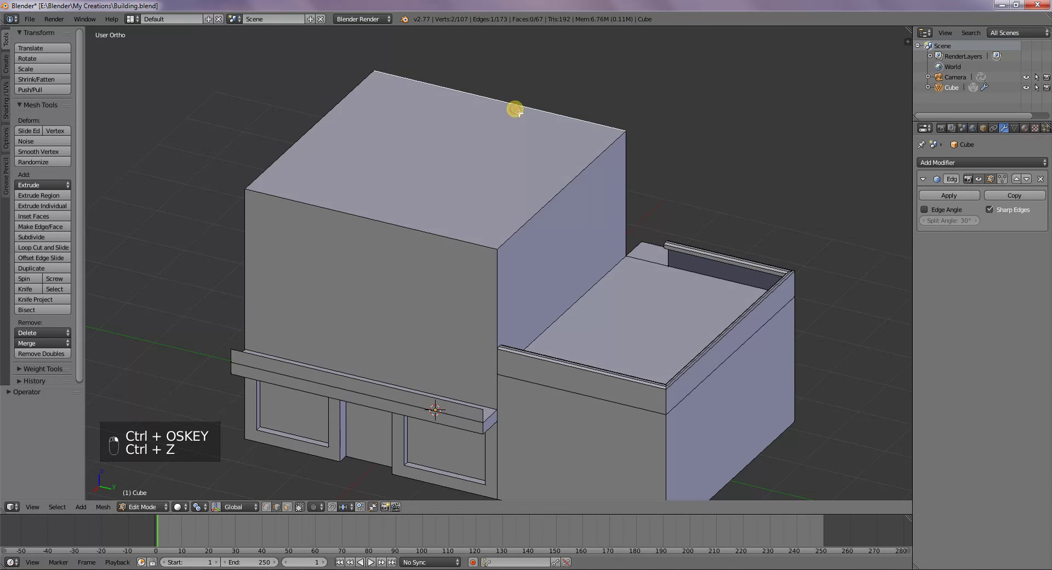
- Split off the upper block's roof edge above the rear wall and undo the split
middle_click_drag(228, 209, 429, 234)
key("y")
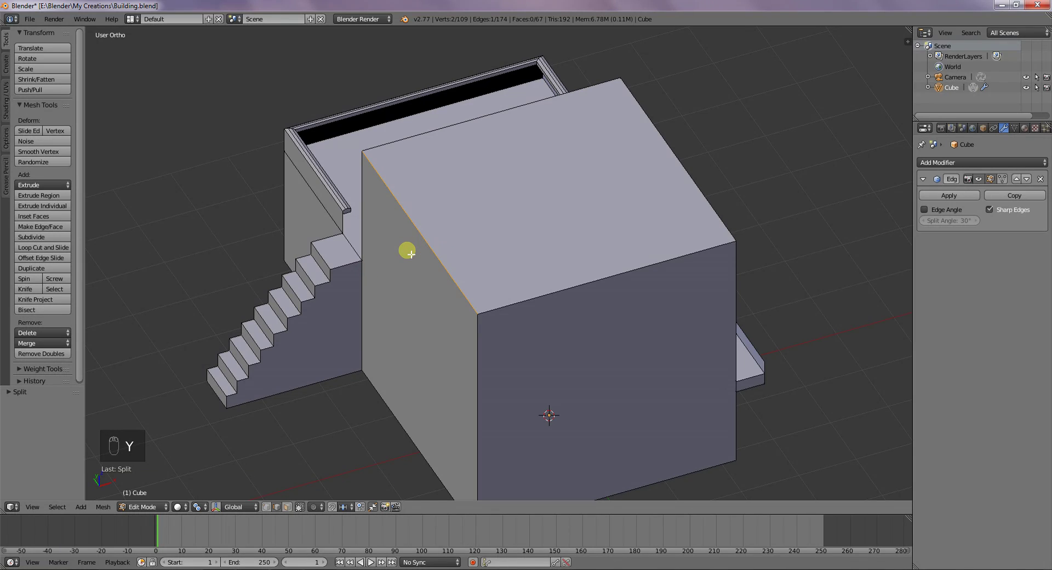
key("Escape")
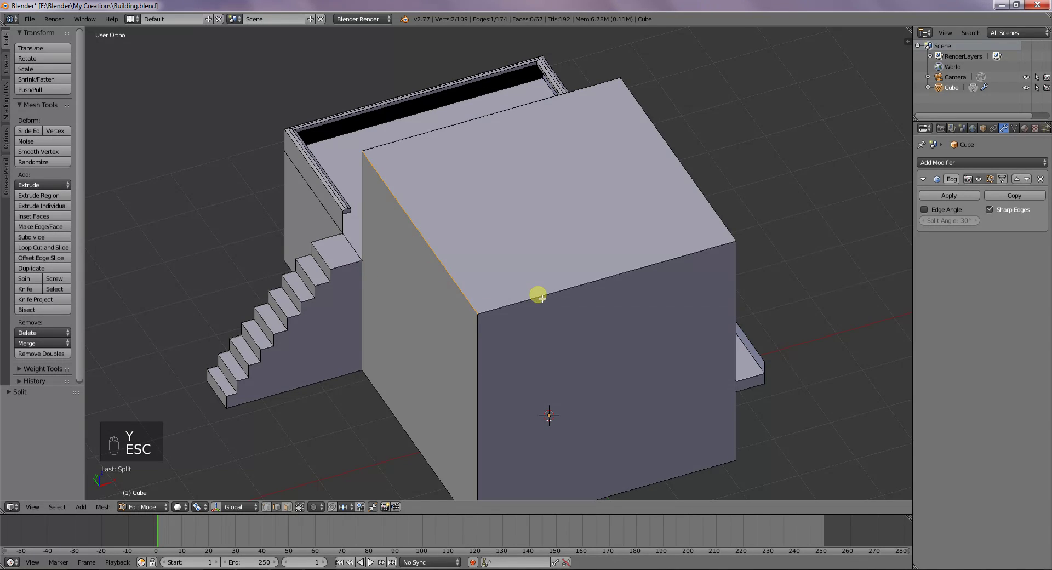
key("ctrl+z")
- Split off the upper block's roof edge above the outer side wall, move it down the wall, and delete it
key("y")
key("g")
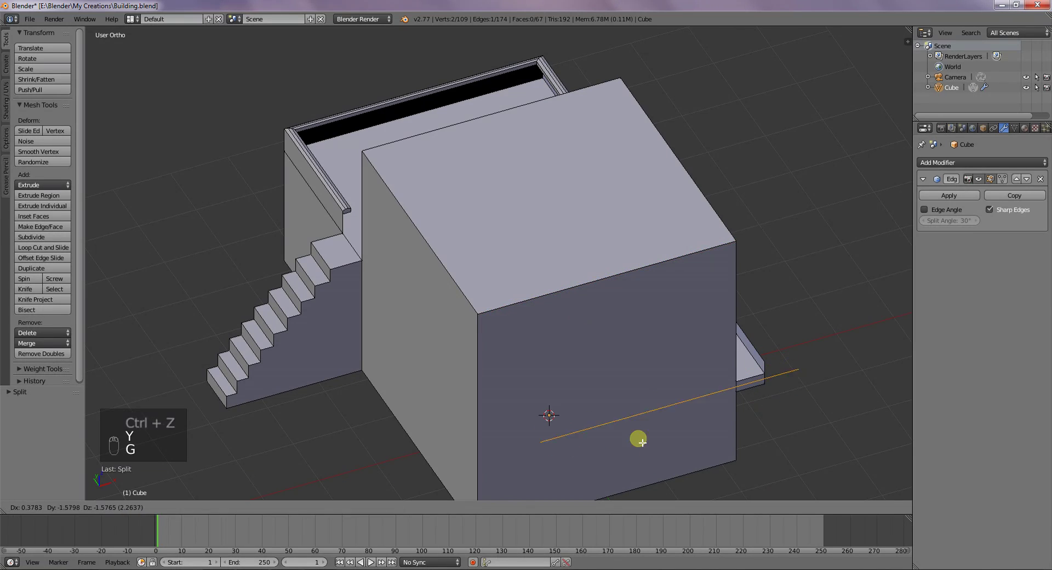
left_click(621, 406)
key("x")
left_click(619, 404)
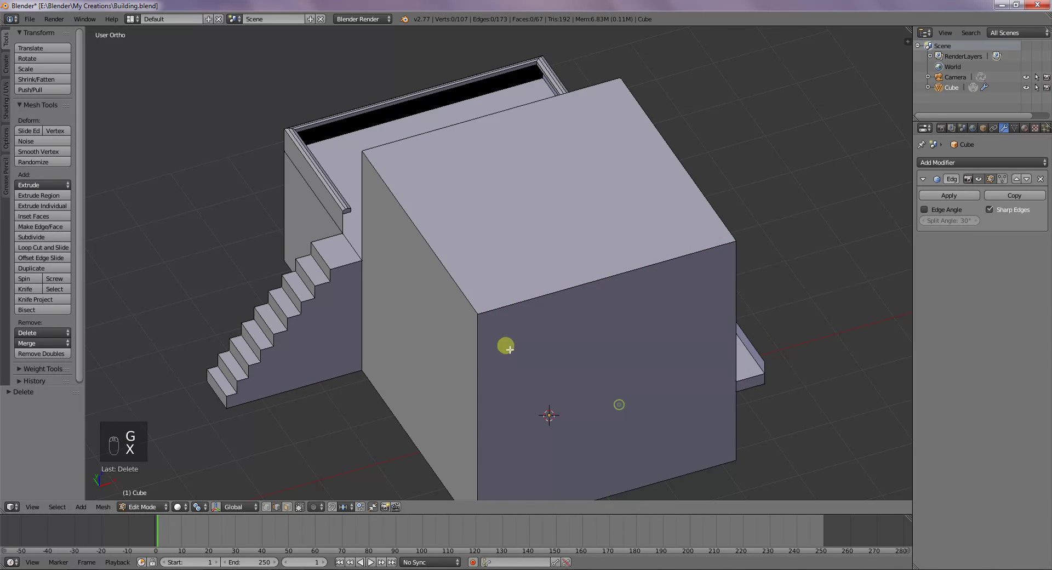
- Split off the upper block's rear roof edge, move it down across the rear wall, and delete it
key("y")
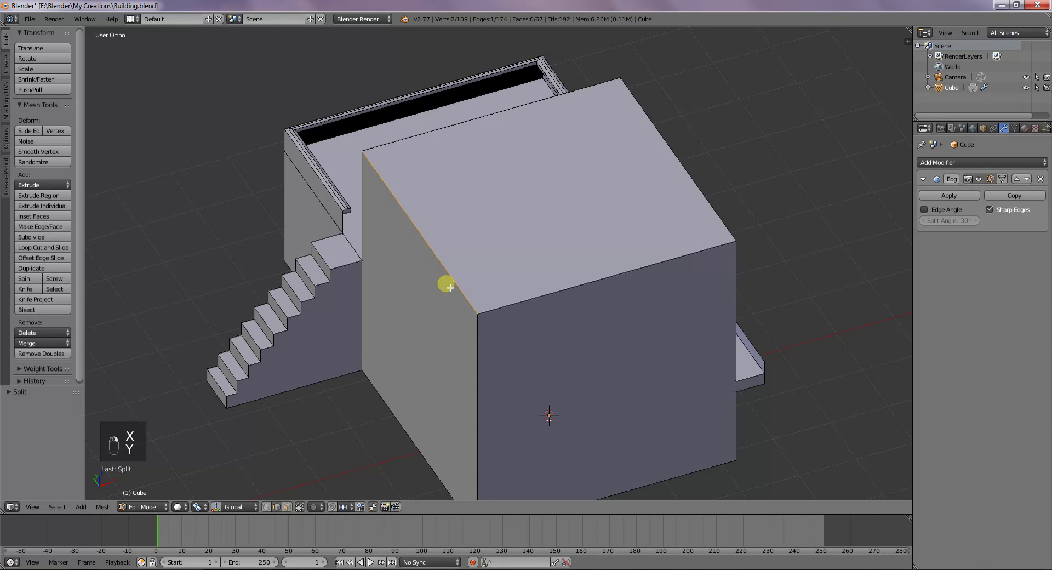
key("g")
left_click(430, 326)
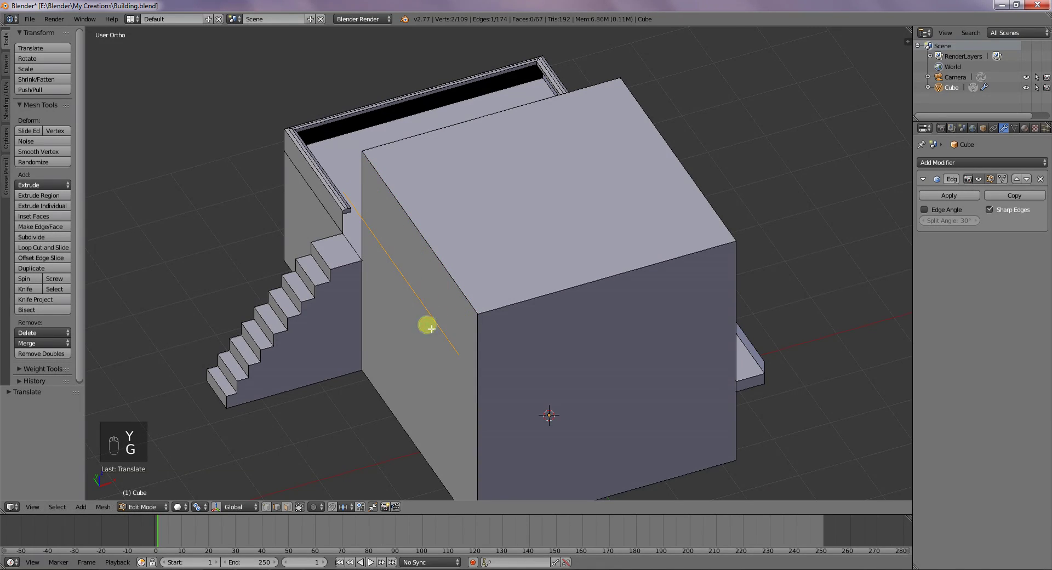
key("x")
left_click(430, 326)
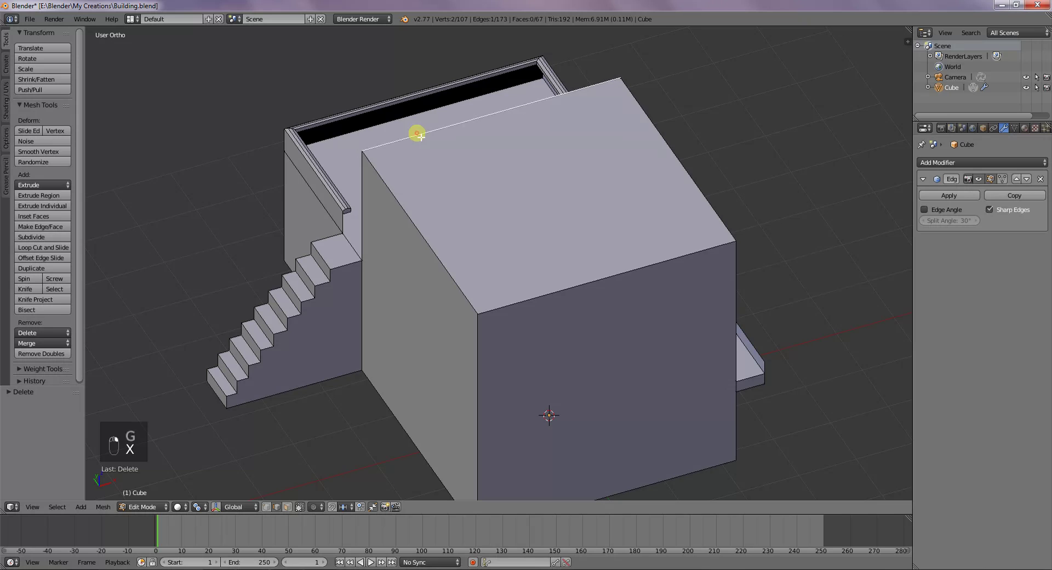
- Split off the upper block's roof edge on the side facing the lower block, test-move it, and delete it
key("y")
key("g")
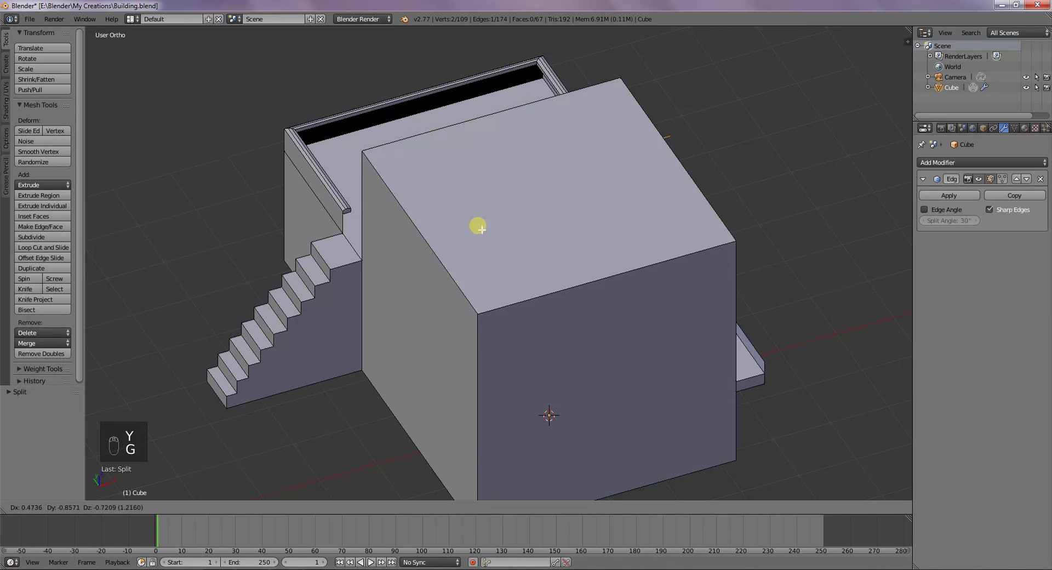
left_click(418, 144)
key("x")
left_click(420, 143)
- Split off the upper block's rear roof edge once more, move it out toward the stairs, and delete it
right_click(435, 259)
key("y")
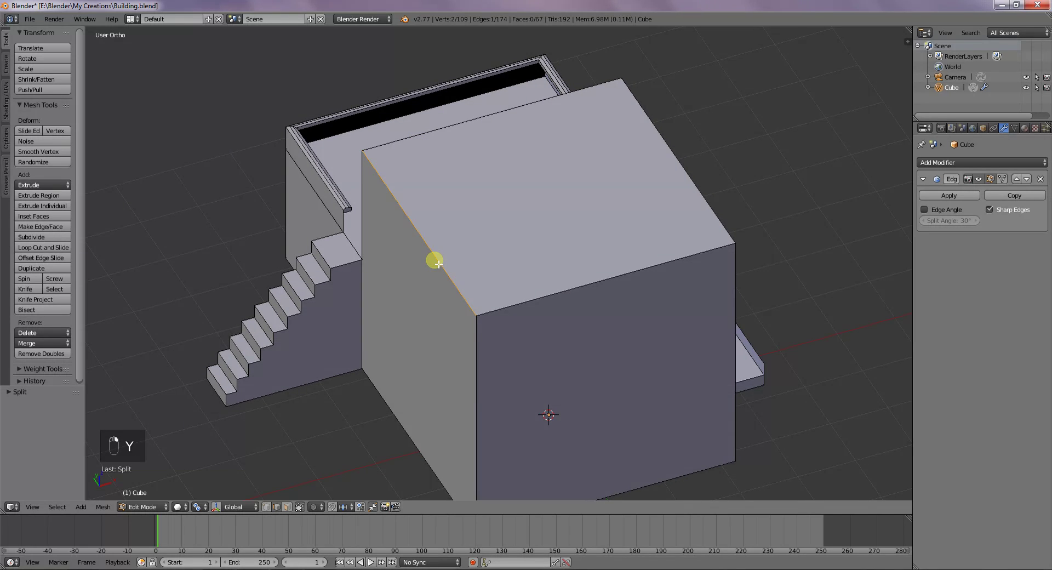
key("g")
left_click(384, 299)
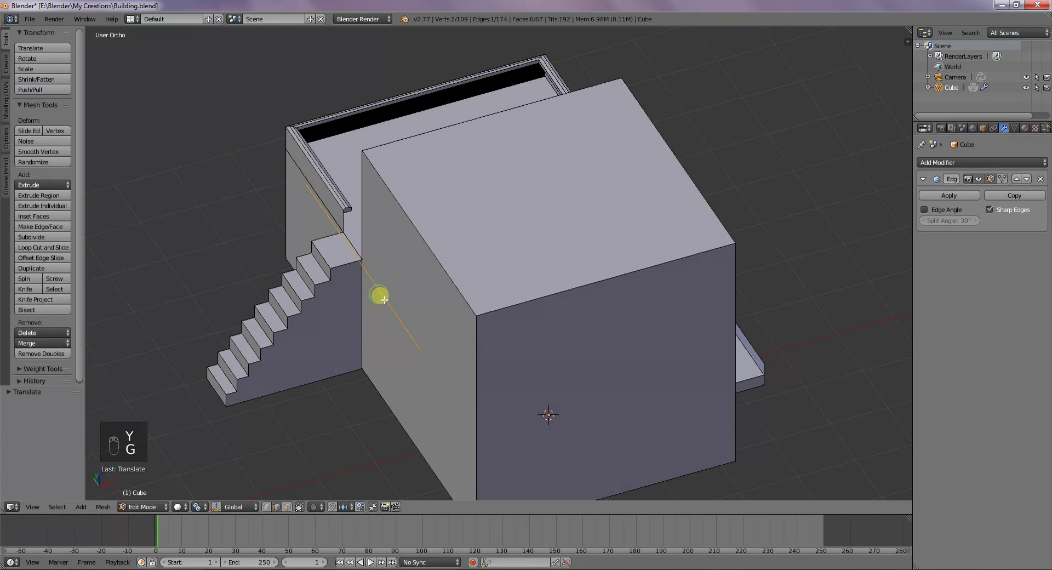
key("x")
left_click(411, 323)
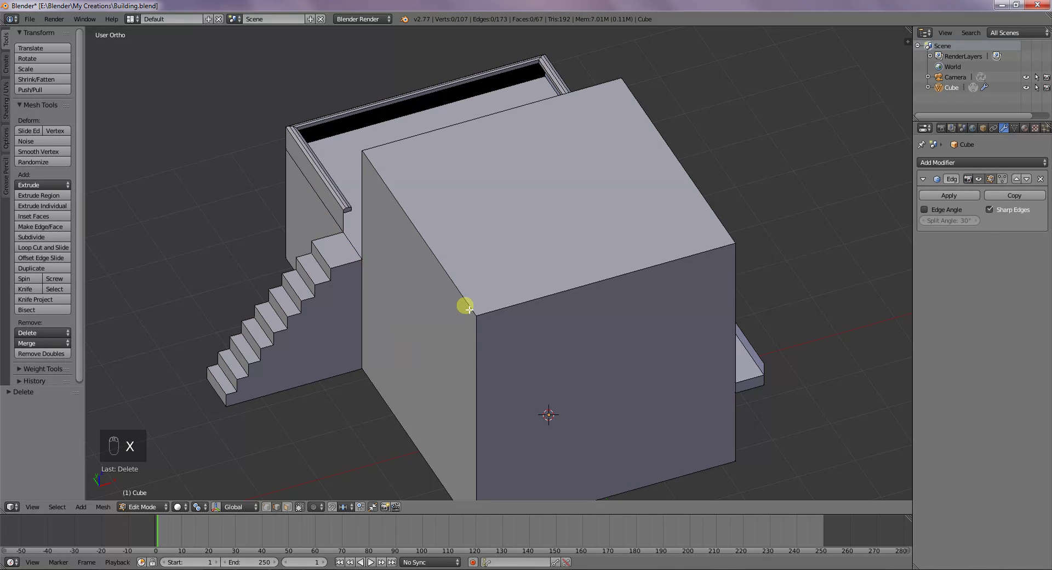
- Select the whole mesh and mark all of its edges as sharp
key("a")
middle_click_drag(715, 287, 554, 287)
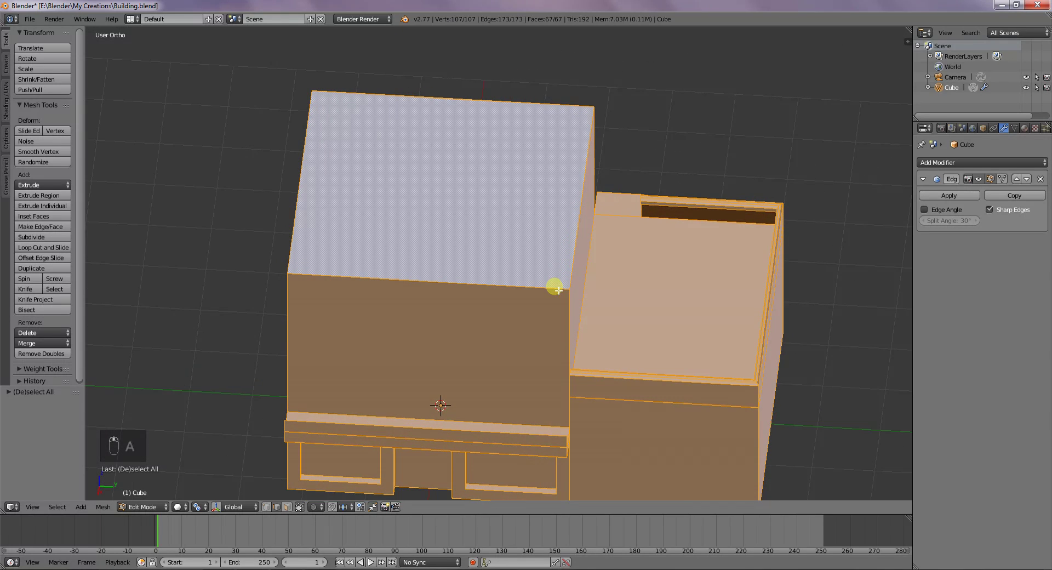
key("ctrl+e")
left_click(458, 269)
scroll(634, 364, "down", 2)
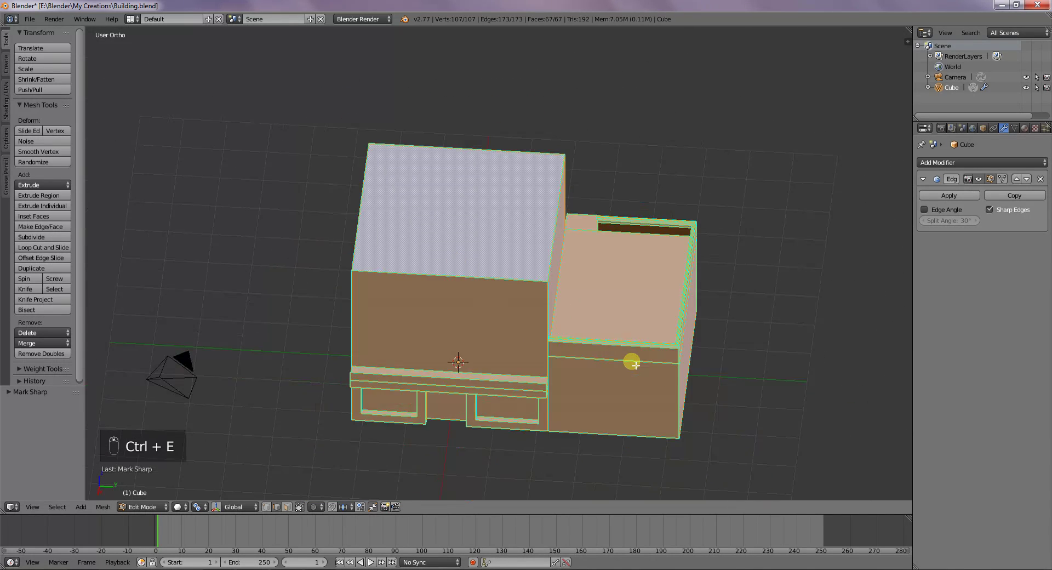
scroll(634, 365, "up", 1)
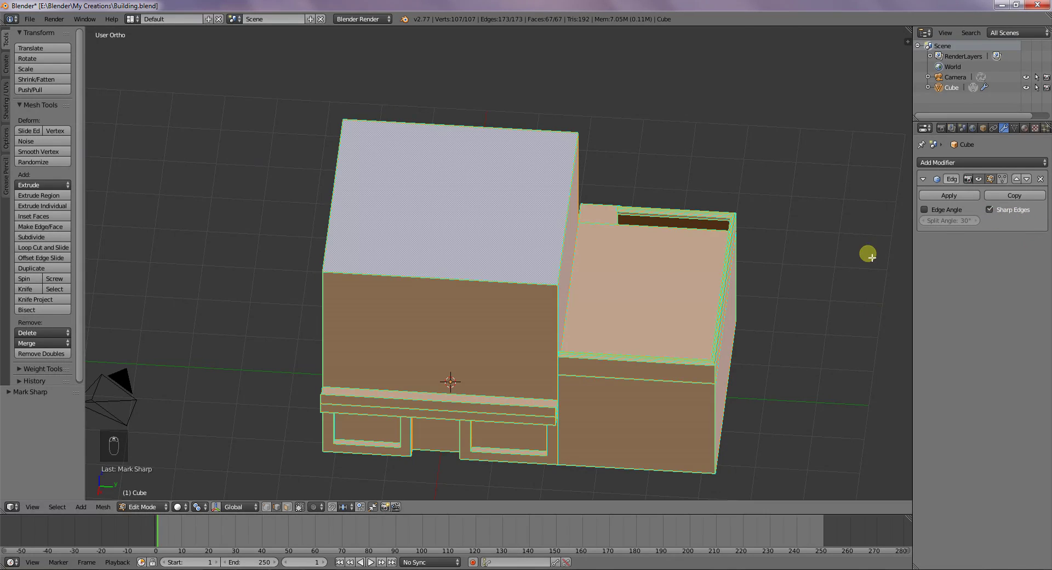
- Apply the Edge Split modifier in Object Mode and return to editing the building mesh
key("Tab")
left_click(938, 196)
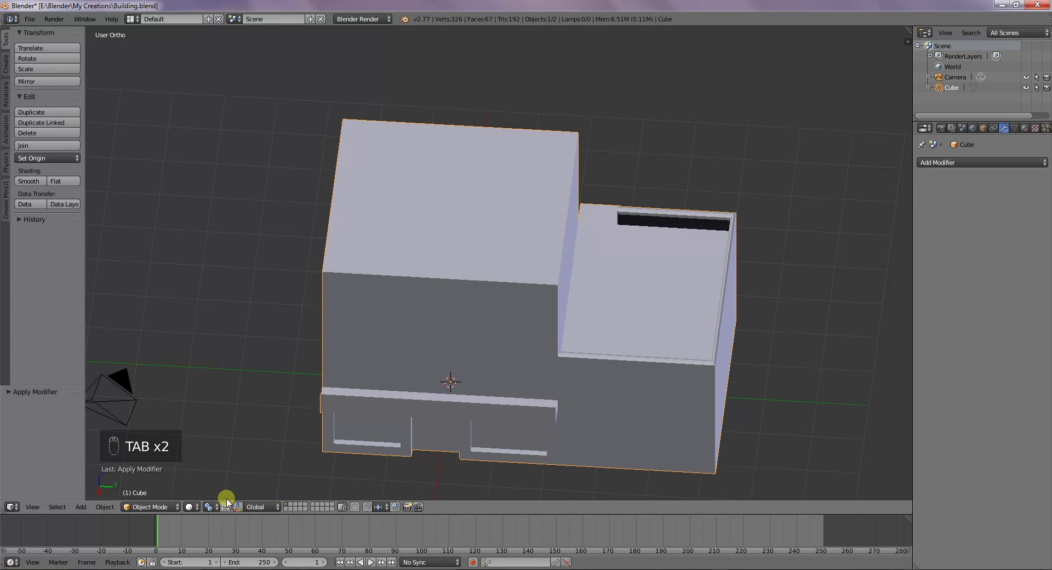
key("Tab")
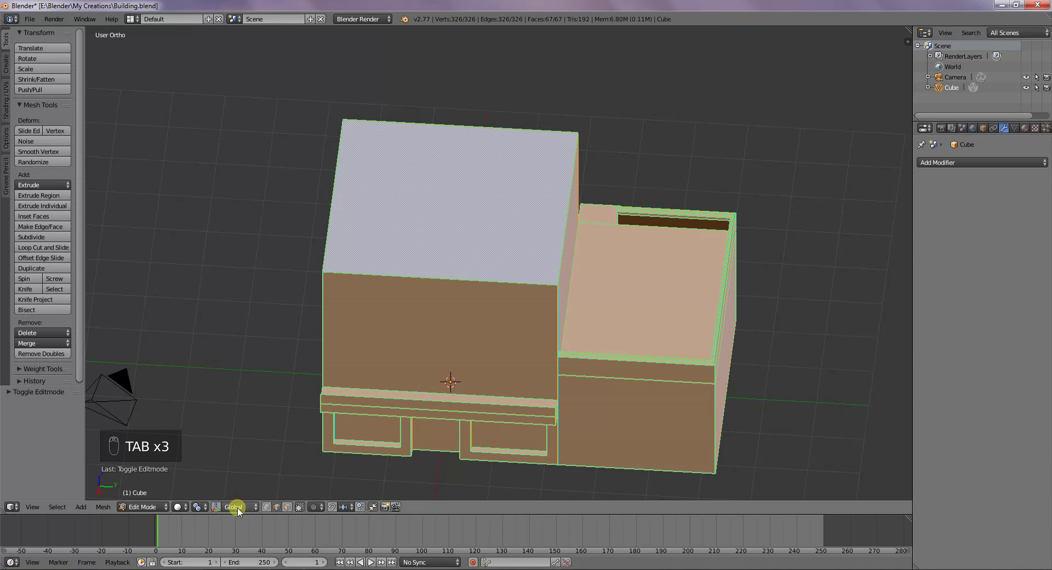
- Move the upper block's roof face and front wall face away from the building in face select mode
right_click(435, 247)
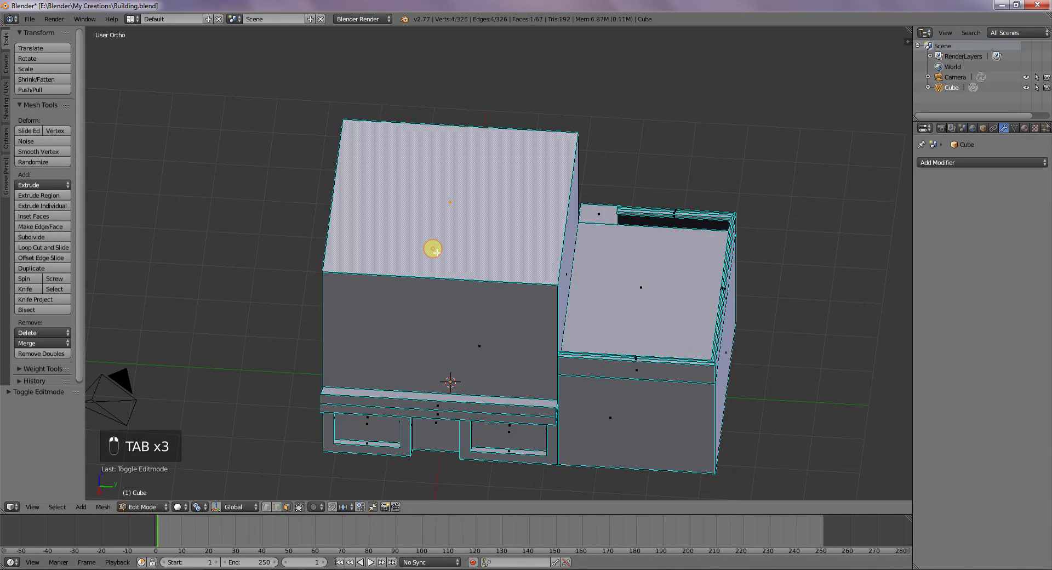
key("g")
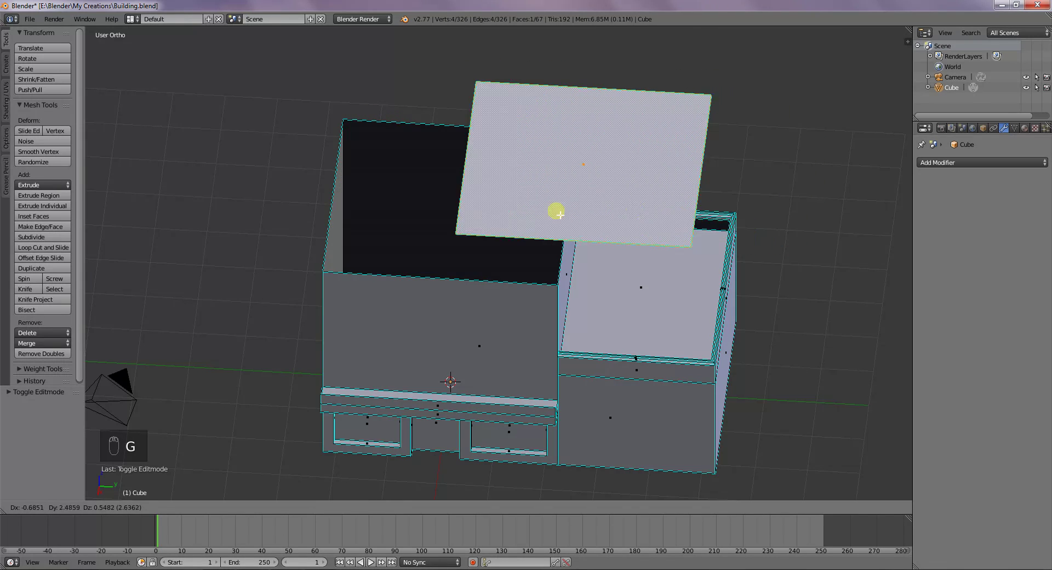
left_click(559, 251)
right_click(500, 371)
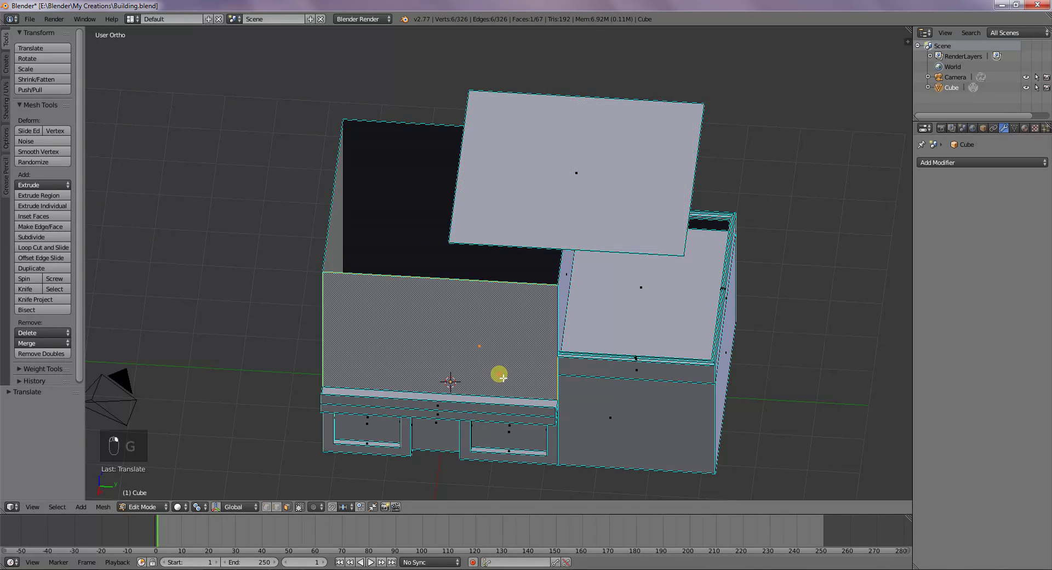
key("g")
left_click(235, 319)
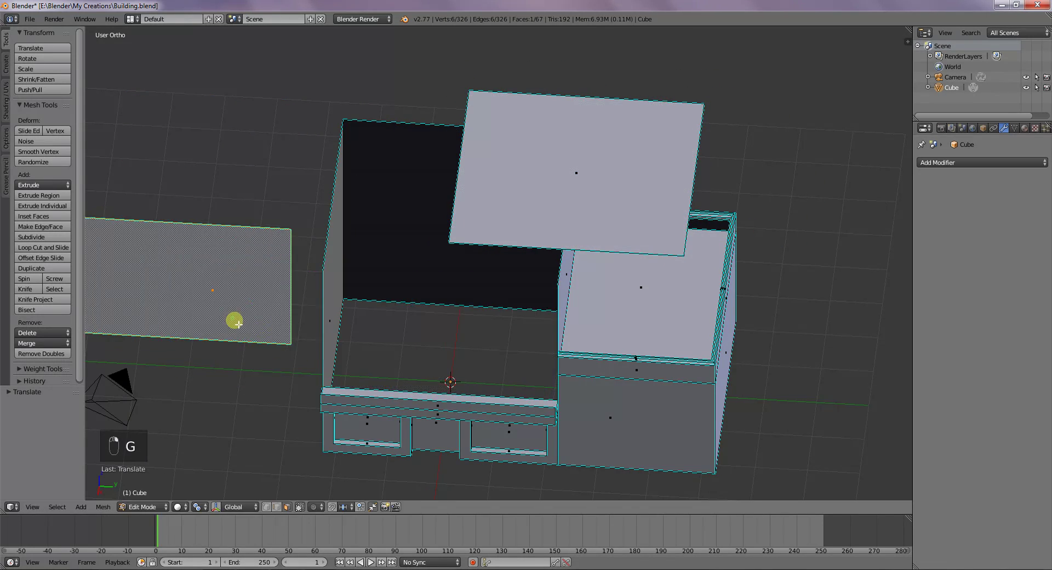
- Move the awning's front face and the left window's pane face out to the side of the building
right_click(361, 406)
key("g")
left_click(245, 416)
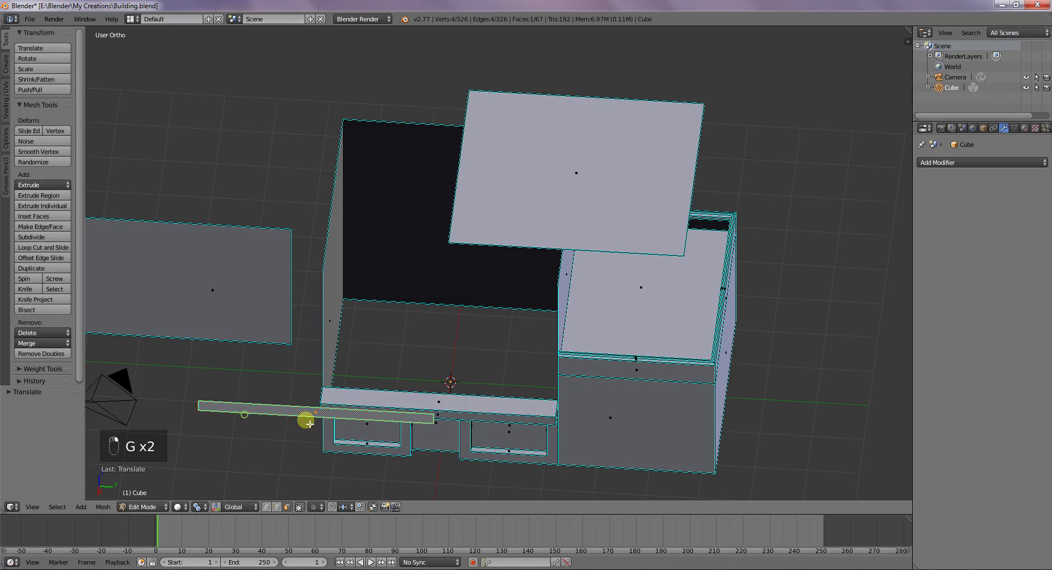
right_click(388, 440)
key("g")
left_click(251, 442)
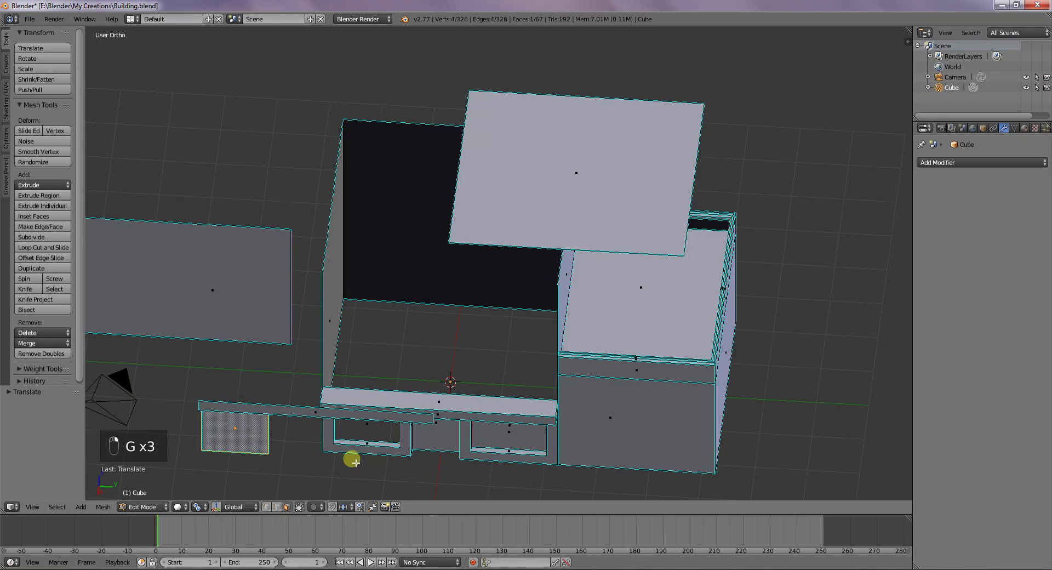
- Undo the test moves of the separated faces and the application of the Edge Split modifier
key("ctrl+z")
key("ctrl+z")
key("ctrl+z")
key("ctrl+z")
key("ctrl+z")
key("ctrl+z")
key("ctrl+z")
key("ctrl+z")
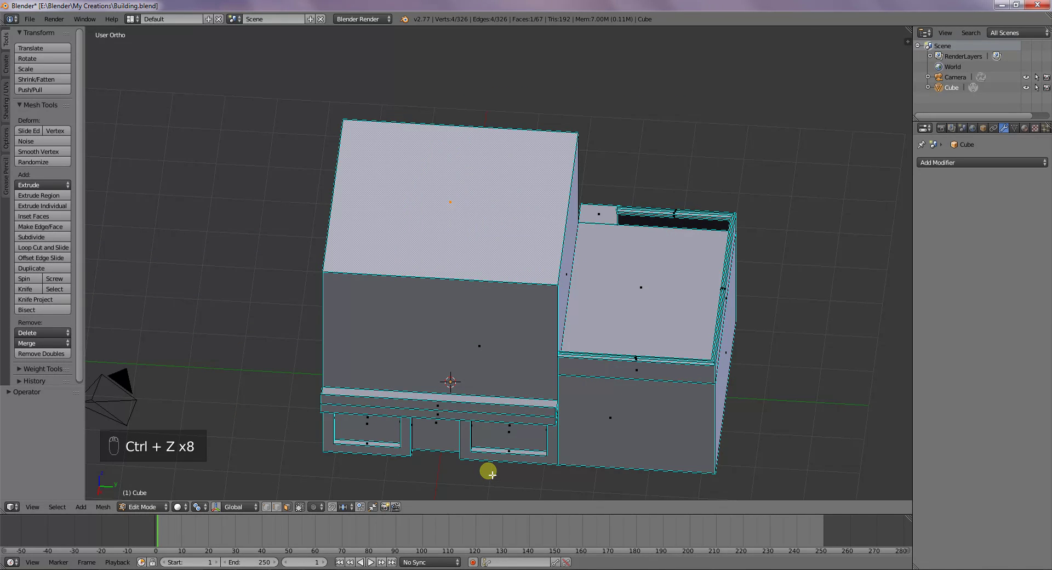
key("Tab")
key("ctrl+z")
key("ctrl+z")
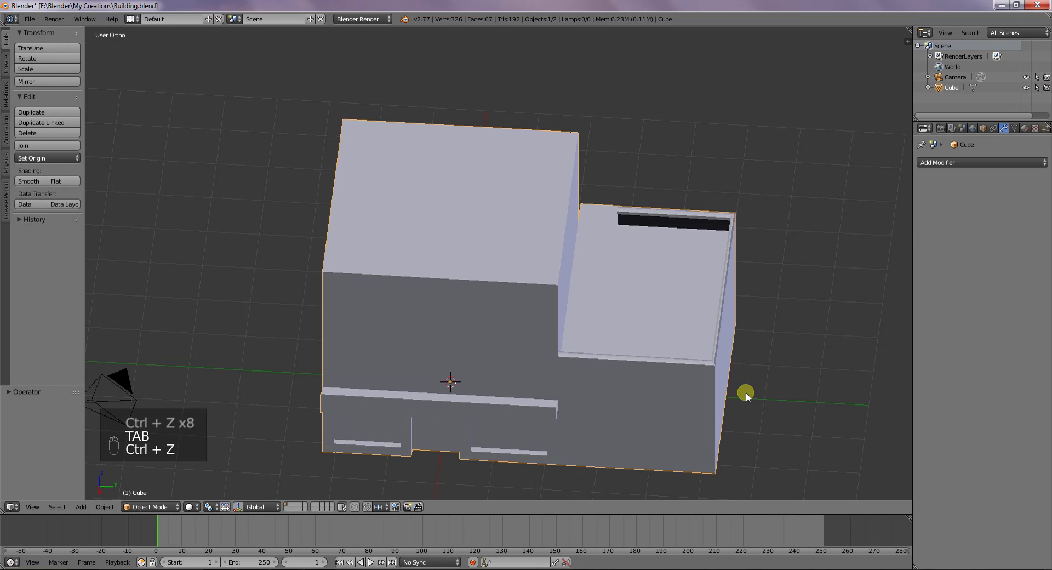
- Select the whole building mesh in Edit Mode and clear the sharp marks from all edges
key("Tab")
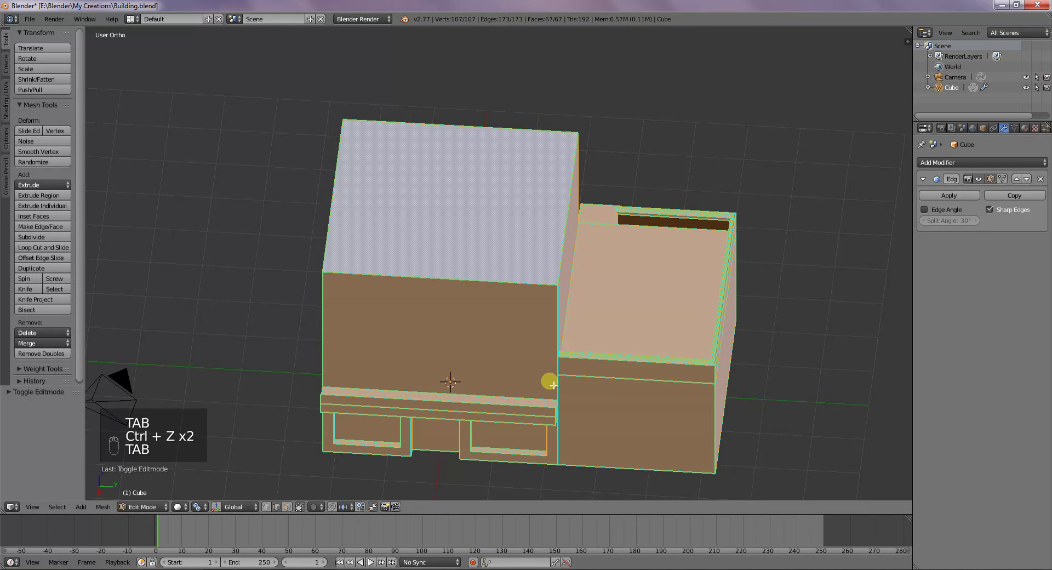
key("a")
key("a")
key("a")
key("a")
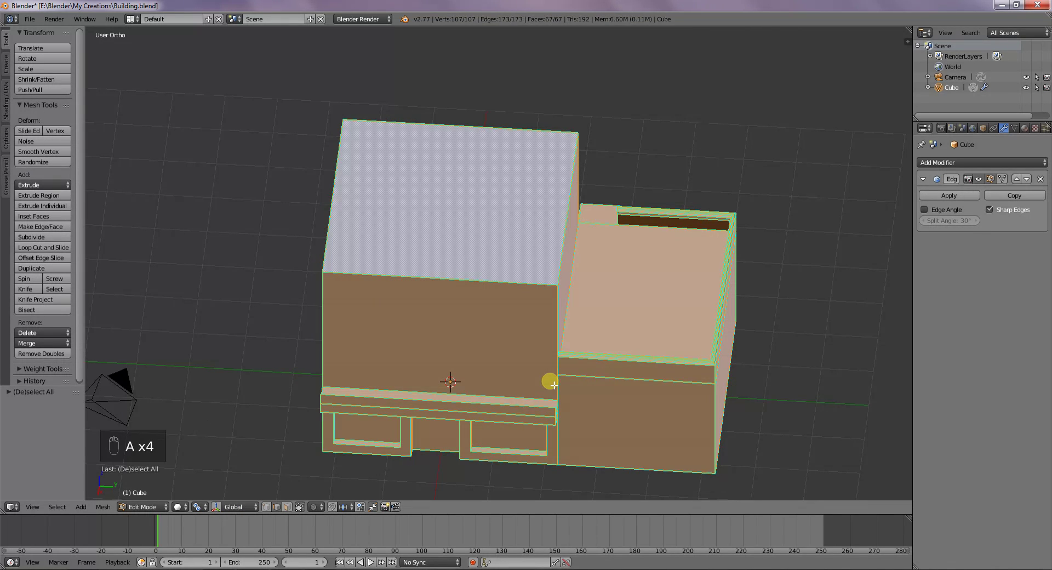
key("ctrl+e")
left_click(552, 384)
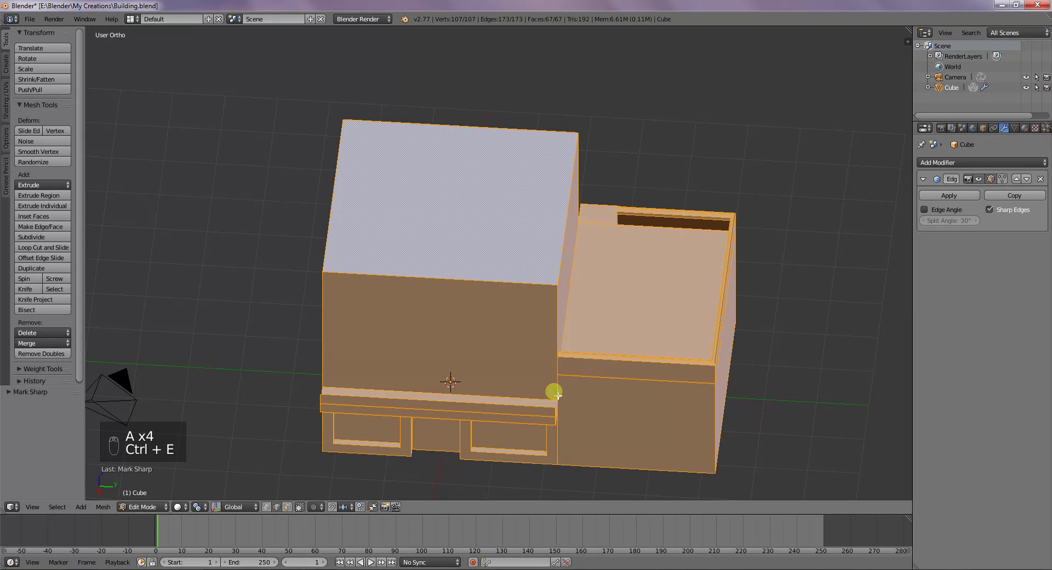
- Switch the Edge Split modifier from Sharp Edges to Edge Angle and apply it in Object Mode, returning to mesh editing
left_click(988, 212)
left_click(924, 209)
middle_click_drag(782, 356, 931, 265)
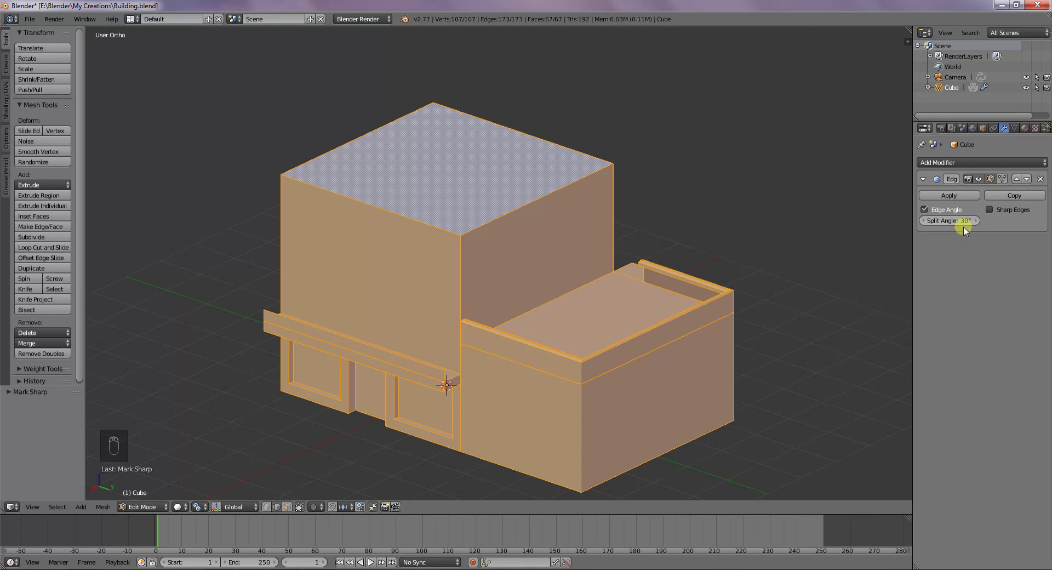
middle_click_drag(521, 359, 639, 277)
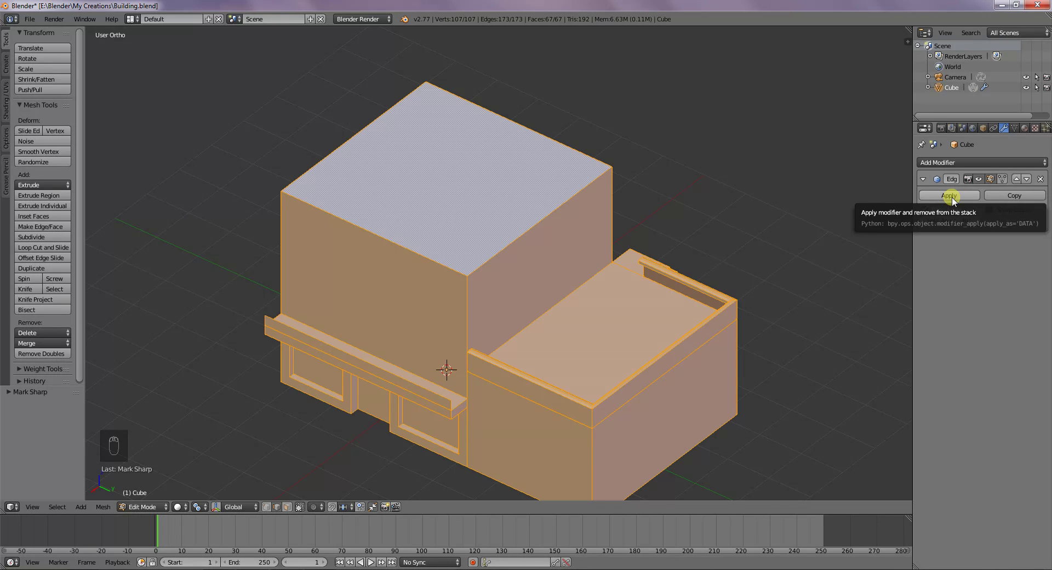
key("Tab")
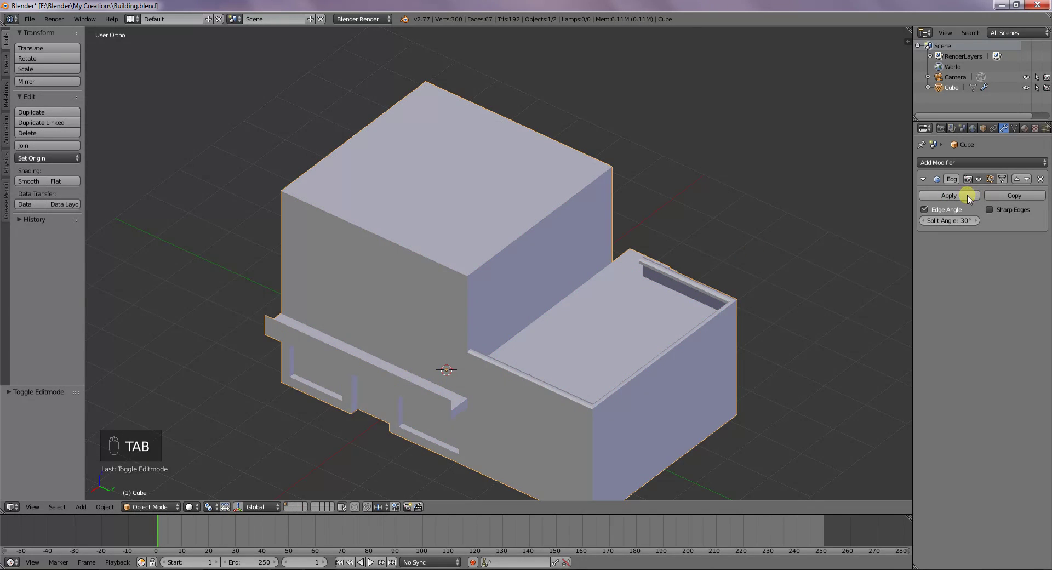
left_click(953, 195)
key("Tab")
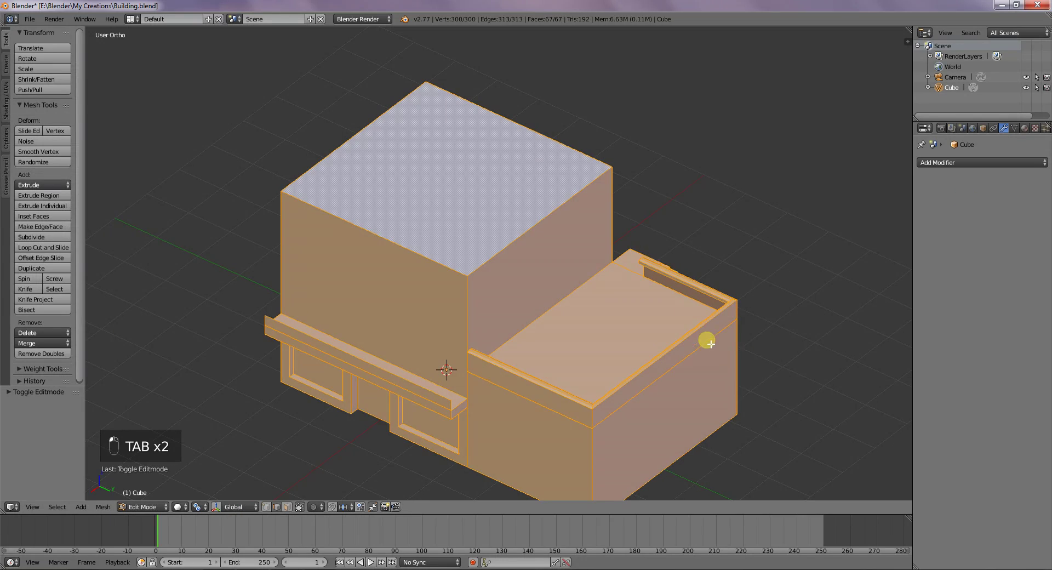
- Switch to face selection and move the upper block's roof face up off the walls
right_click(491, 257)
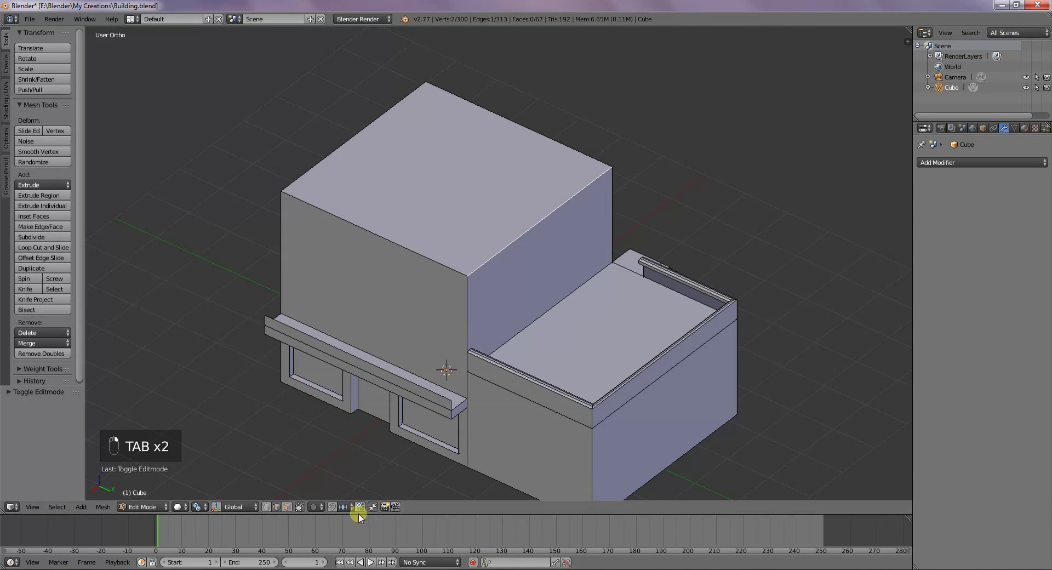
left_click(287, 506)
right_click(454, 186)
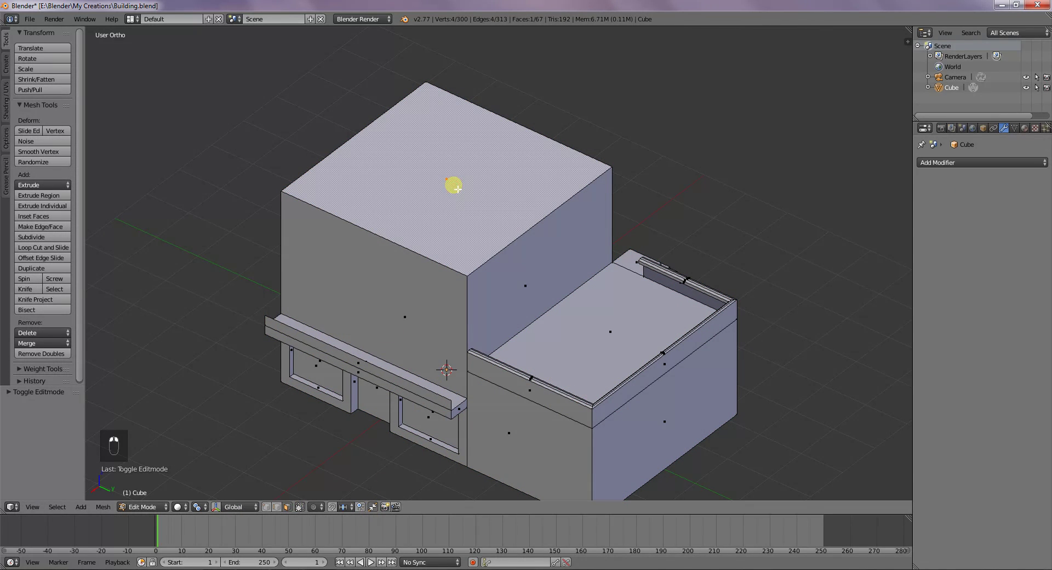
key("g")
left_click(426, 110)
- Move the narrow cap face along the lower block's front parapet up off the building
middle_click_drag(561, 290, 597, 277)
scroll(695, 327, "up", 6)
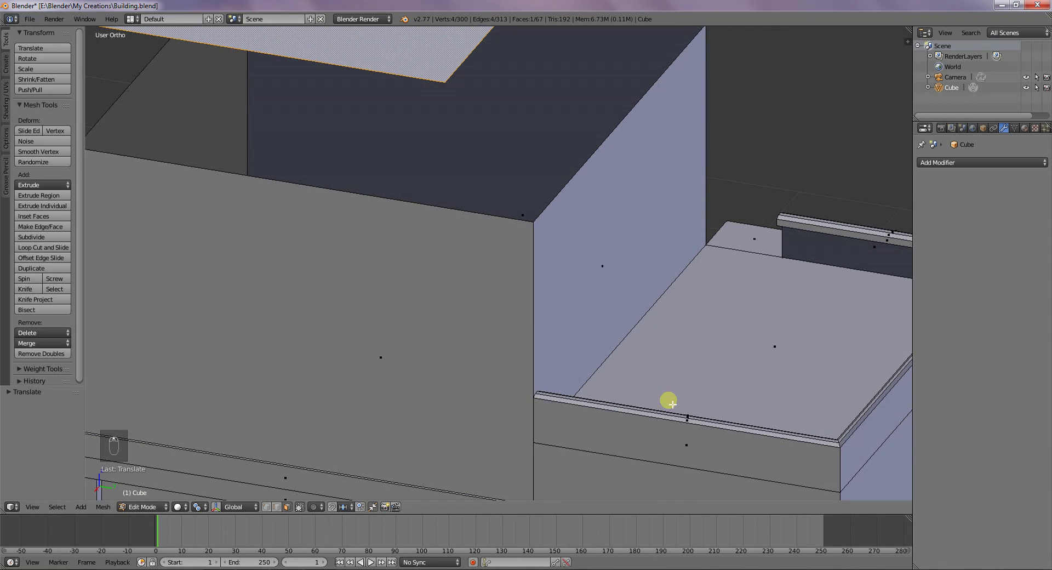
right_click(680, 416)
key("g")
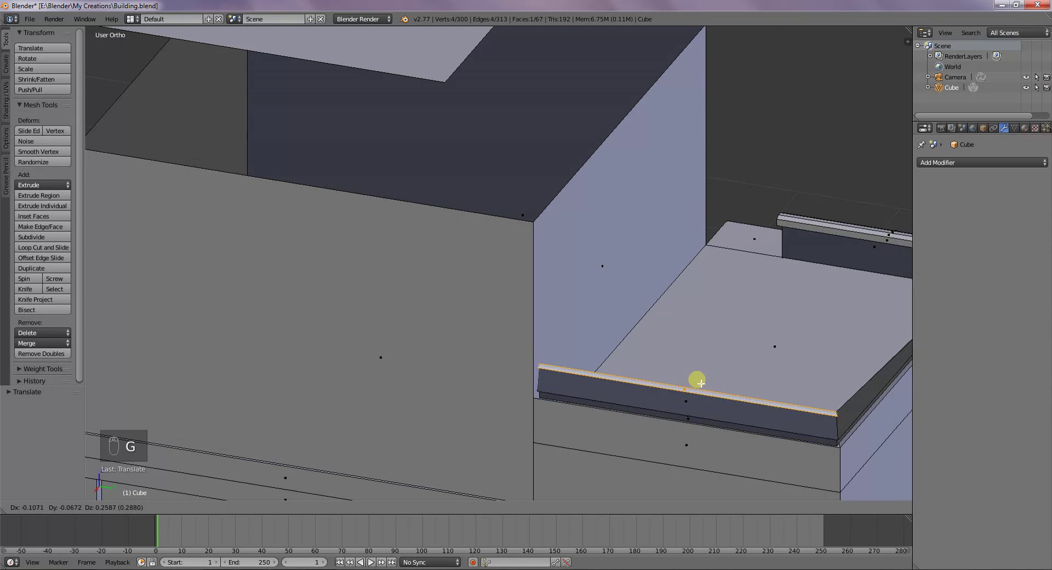
left_click(705, 380)
middle_click_drag(764, 394, 640, 399)
- Undo the test moves of the separated faces and, in Object Mode, the application of the Edge Split modifier
key("ctrl+z")
key("ctrl+z")
key("ctrl+z")
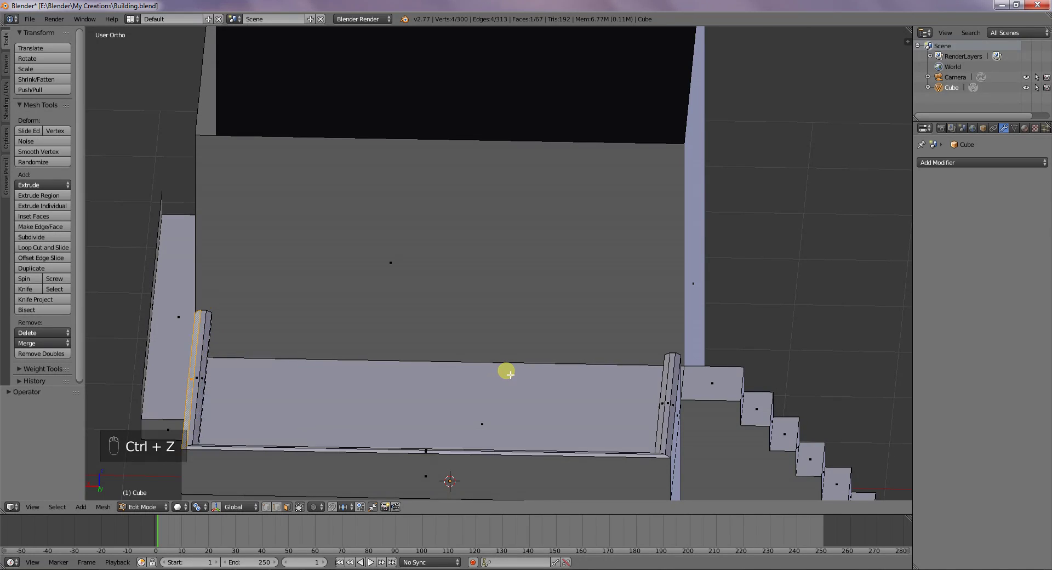
scroll(570, 377, "down", 8)
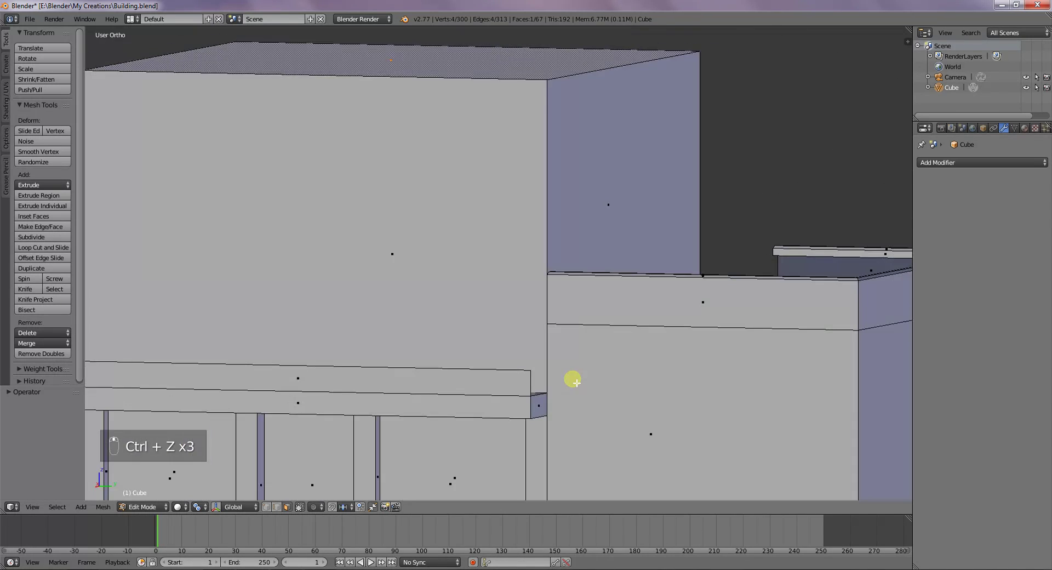
middle_click_drag(570, 371, 577, 400)
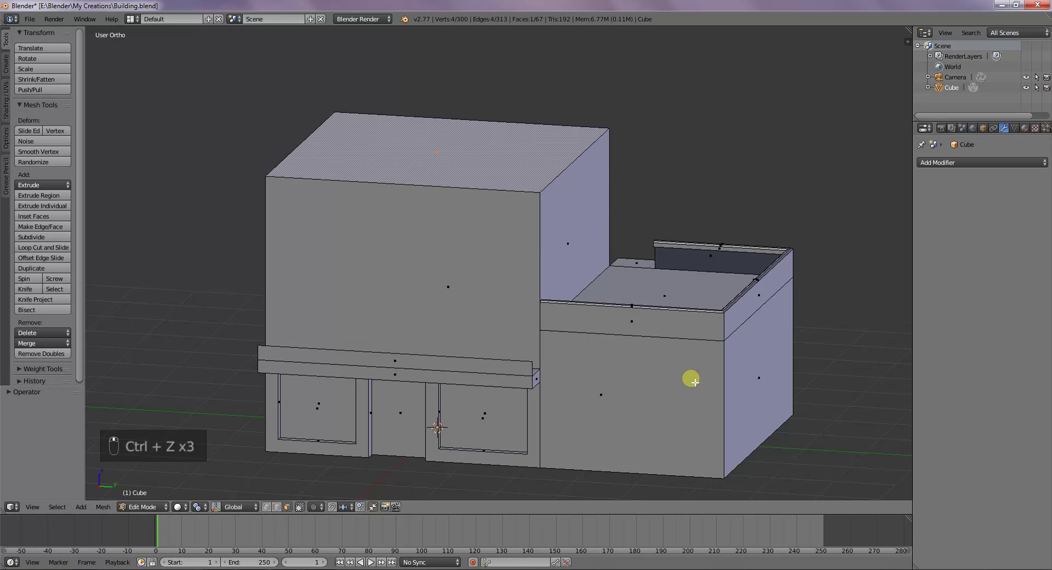
key("Tab")
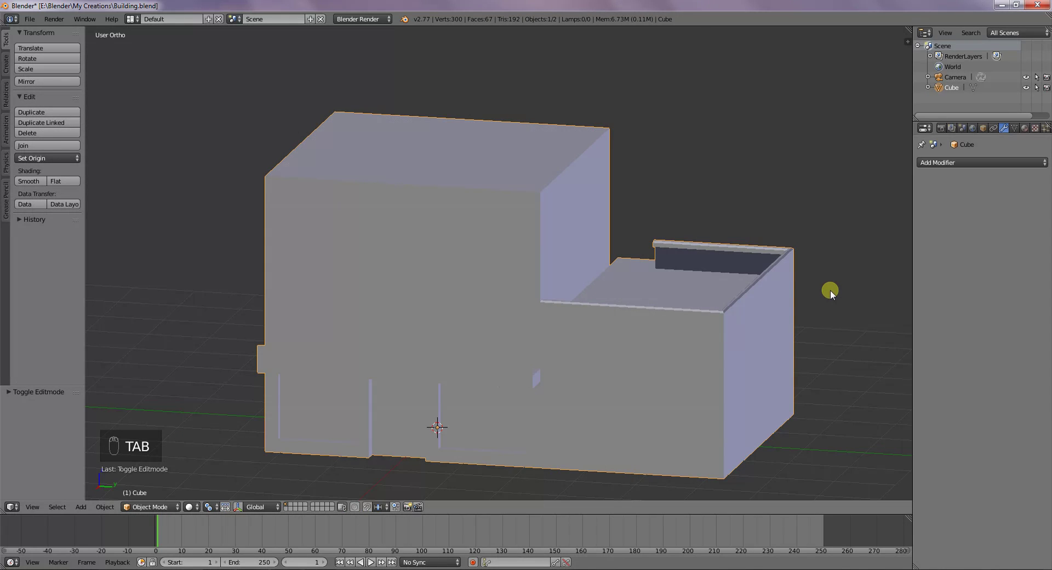
key("ctrl+z")
key("ctrl+z")
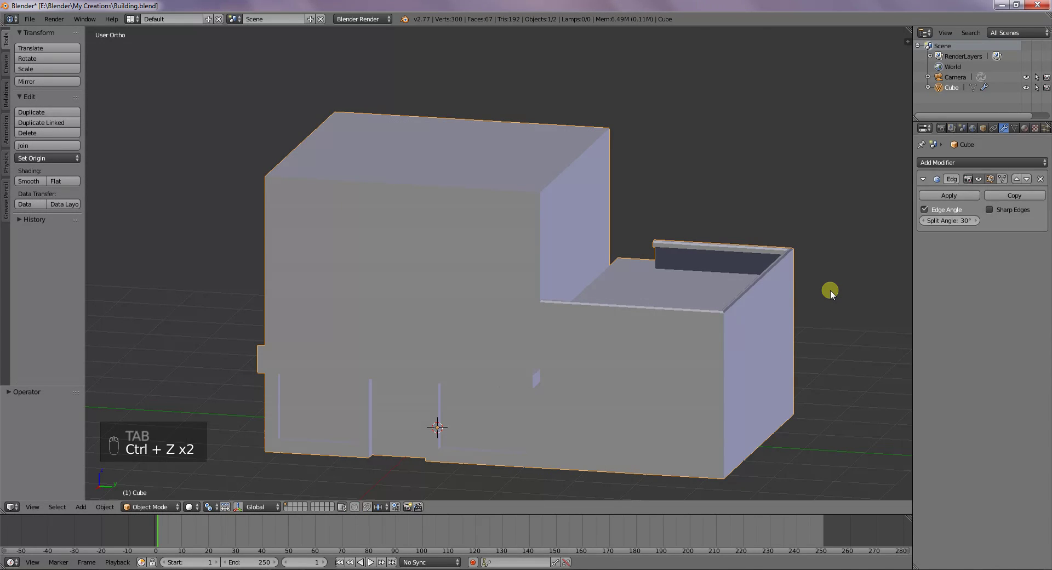
- Return the building to Edit Mode and remove its Edge Split modifier
middle_click_drag(806, 331, 730, 351)
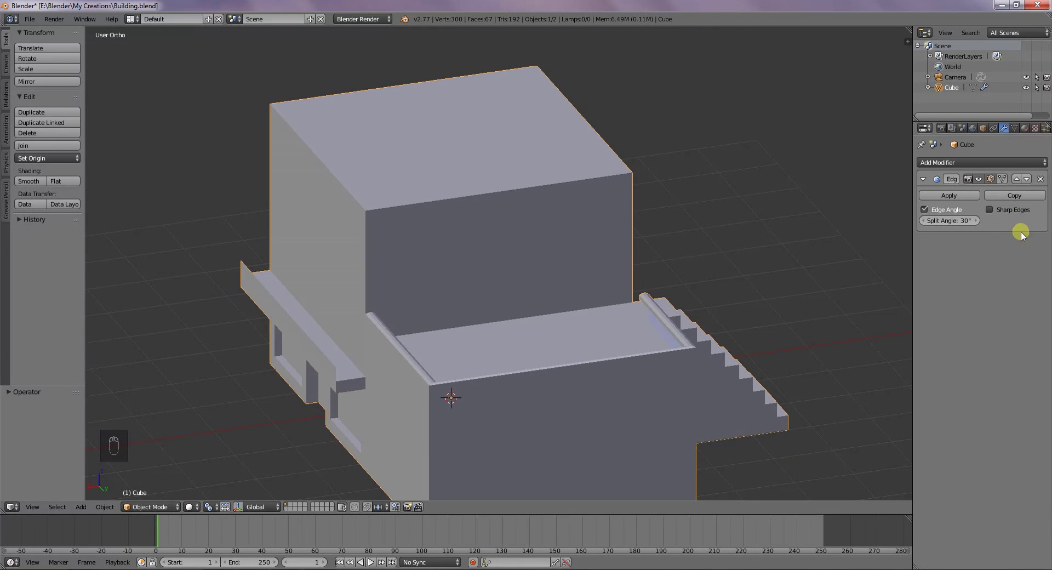
left_click(175, 505)
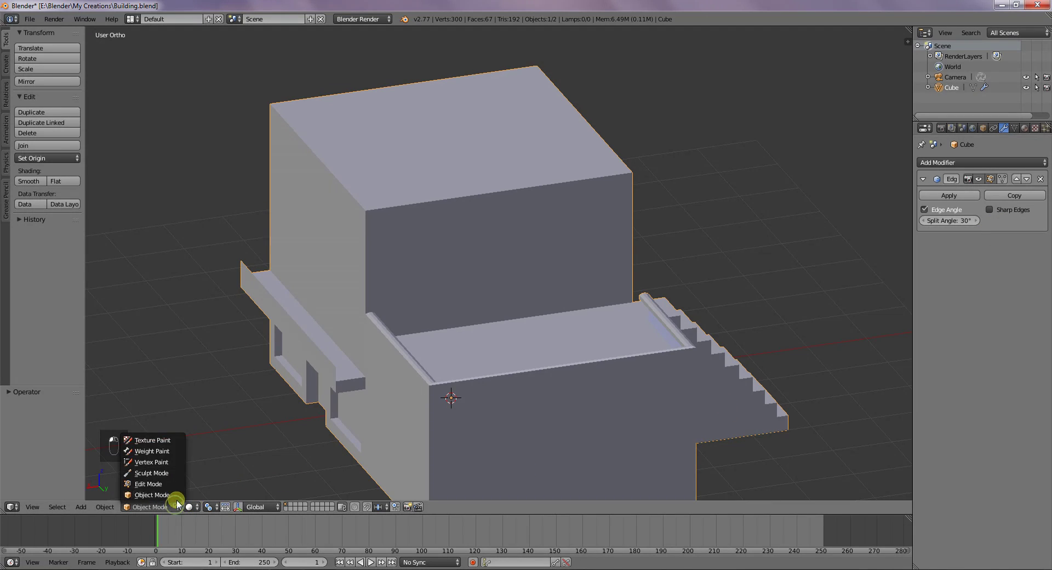
left_click(174, 485)
scroll(394, 377, "down", 2)
middle_click_drag(395, 376, 496, 403)
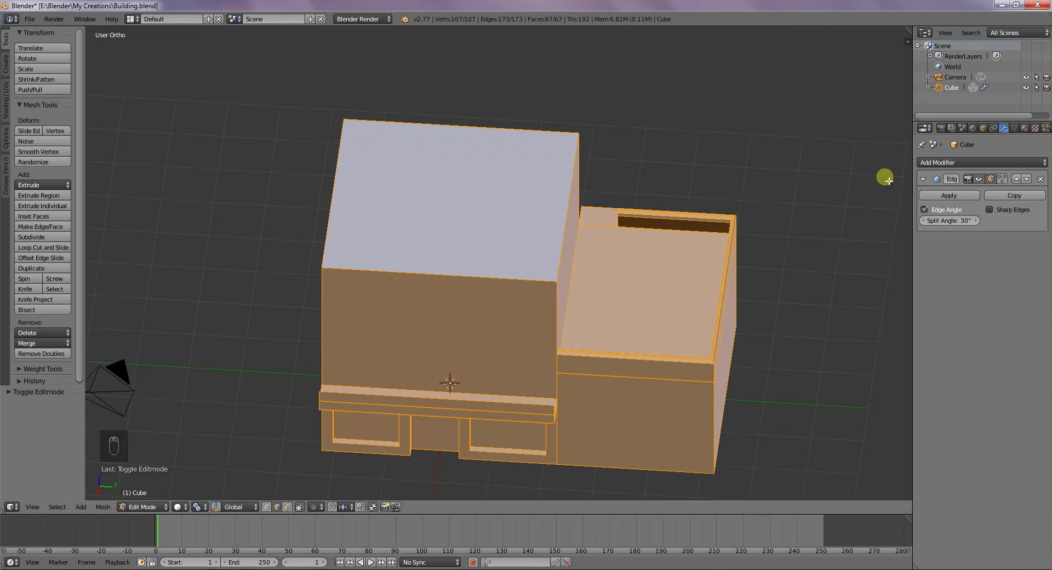
left_click(1039, 179)
middle_click_drag(643, 230, 611, 238)
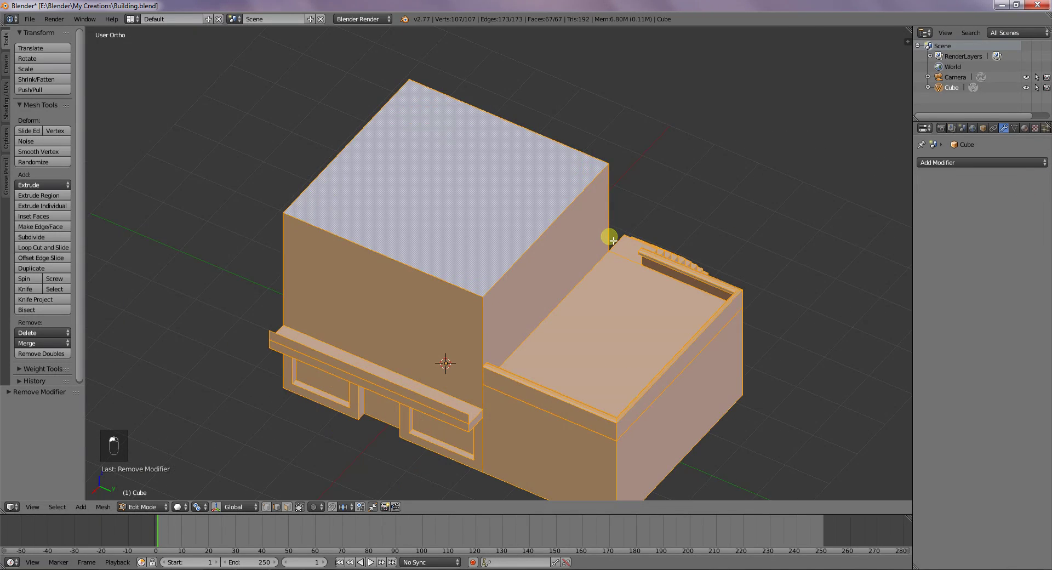
- Select the four edges around the upper block's roof and separate them with the Edge Split command
right_click(548, 226)
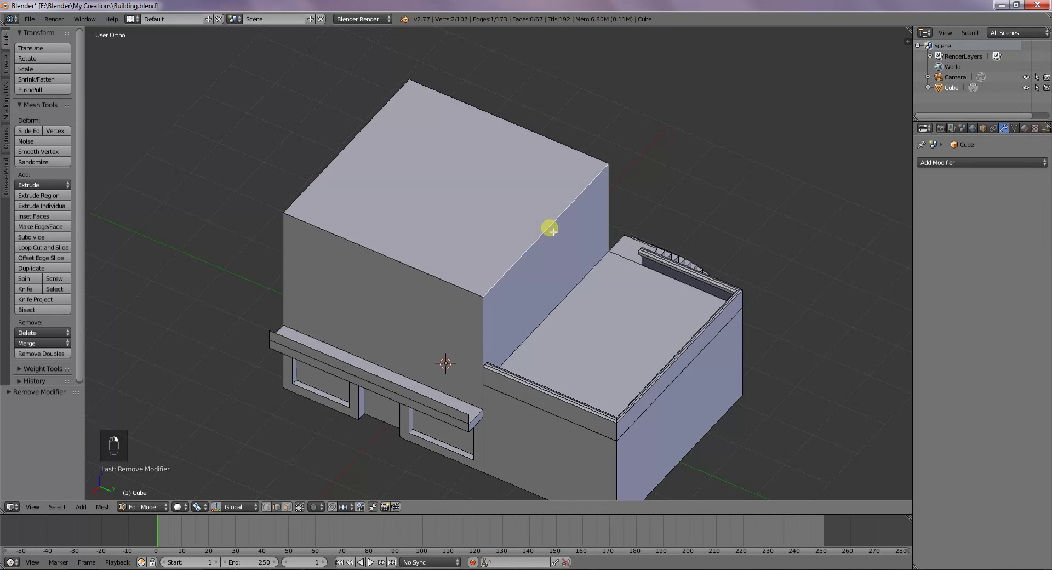
right_click(389, 264, "shift")
right_click(335, 178, "shift")
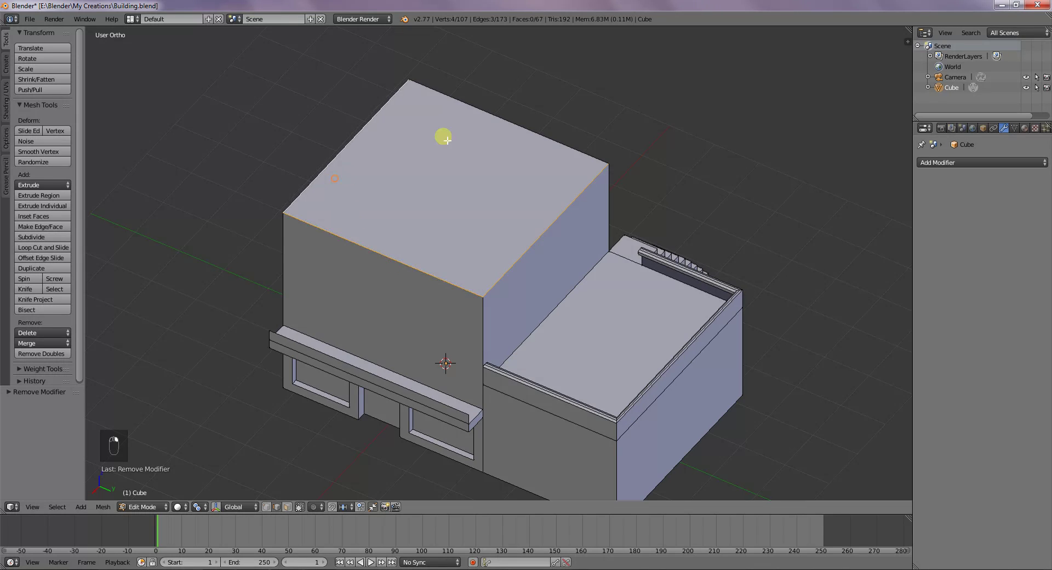
right_click(479, 122, "shift")
key("ctrl+e")
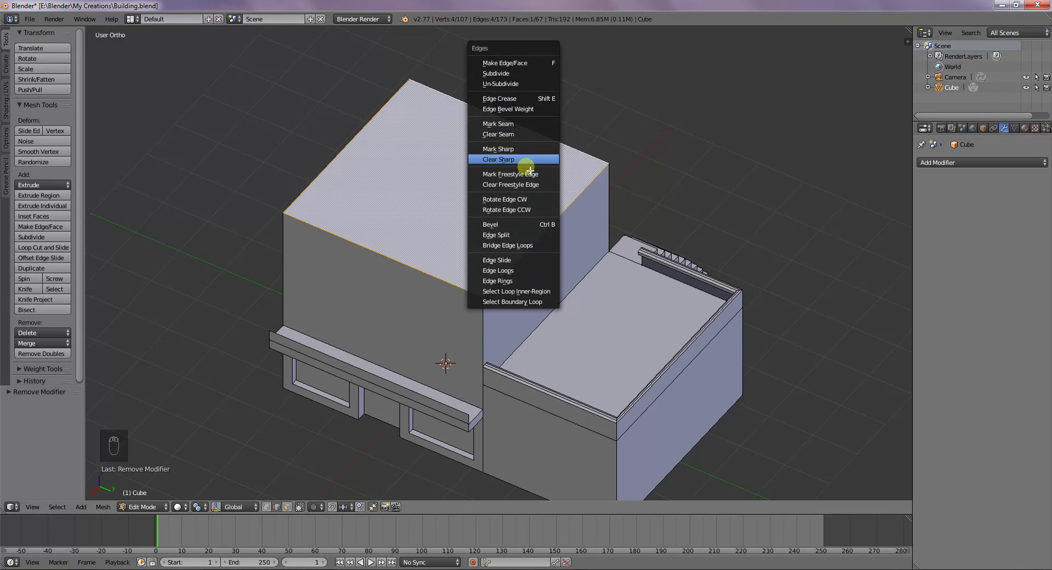
left_click(535, 199)
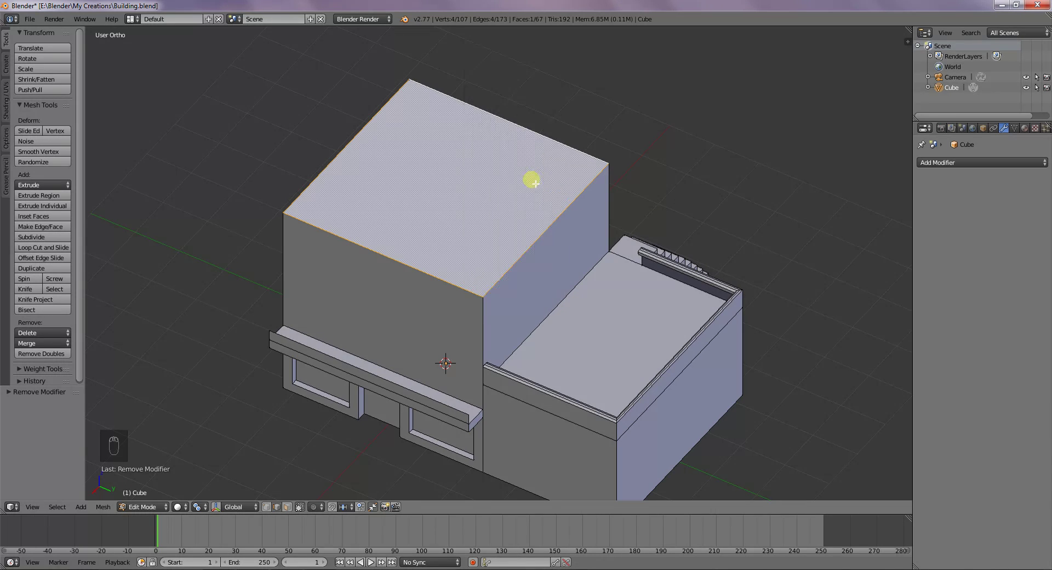
key("space")
type("edge")
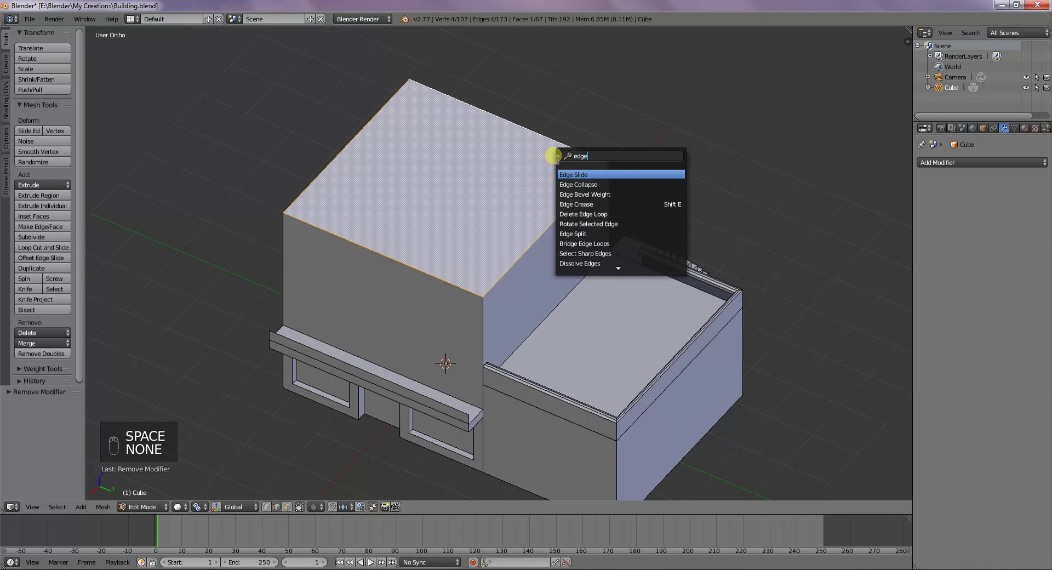
left_click(641, 232)
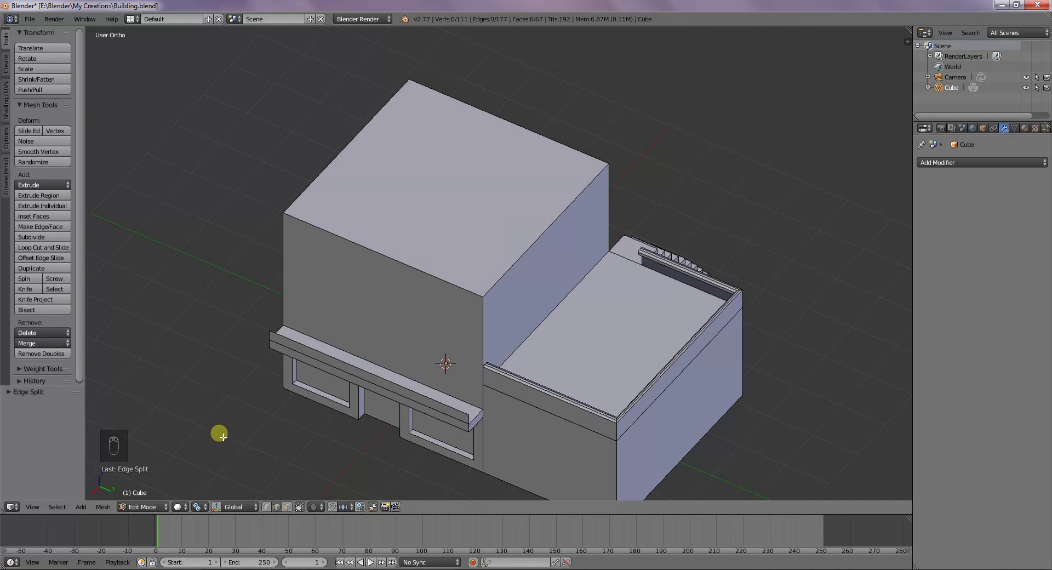
- Switch to face selection and move the upper block's roof face up and away from the walls
left_click(287, 507)
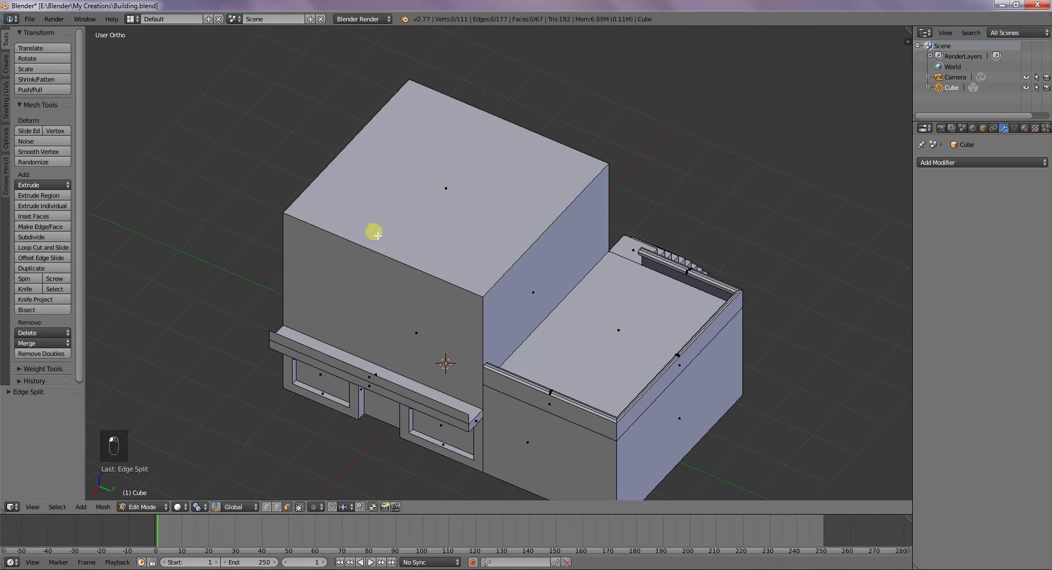
right_click(460, 199)
key("g")
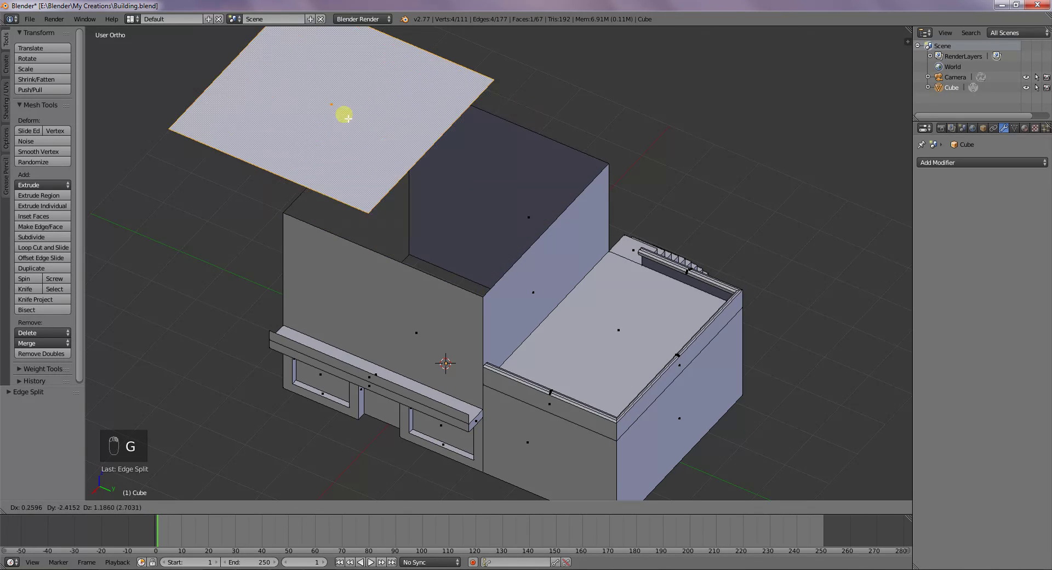
left_click(305, 108)
middle_click_drag(392, 259, 499, 222)
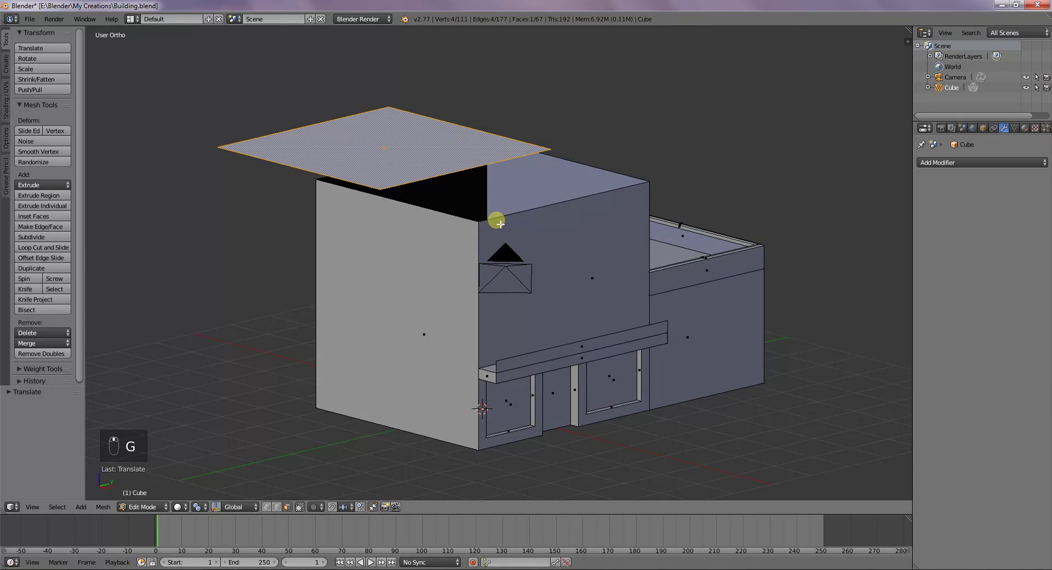
- Undo the roof face's move and try moving the detached roof again, cancelling the move
key("ctrl+z")
key("ctrl+z")
key("ctrl+z")
key("ctrl+z")
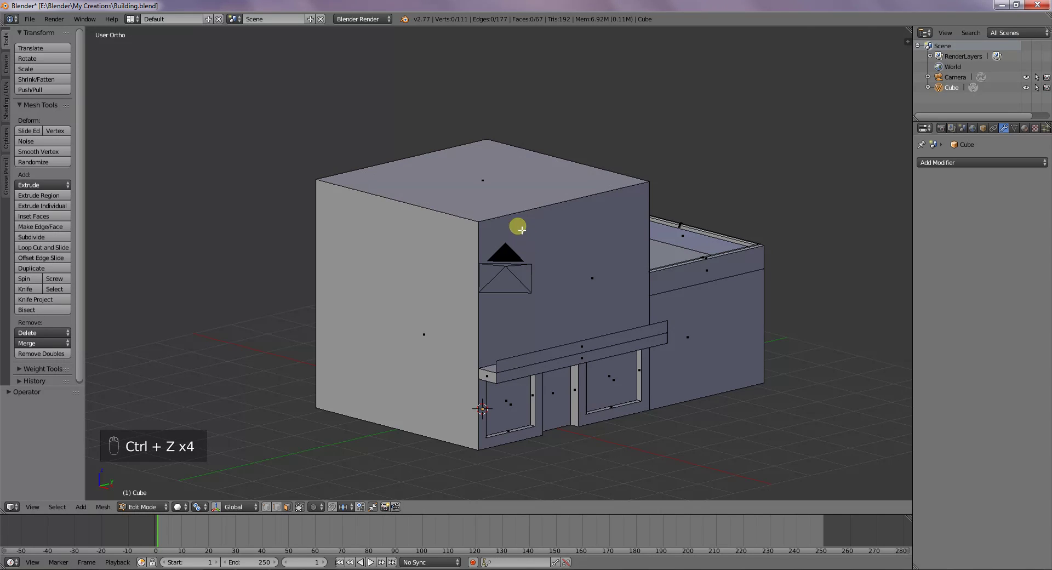
right_click(501, 209)
key("g")
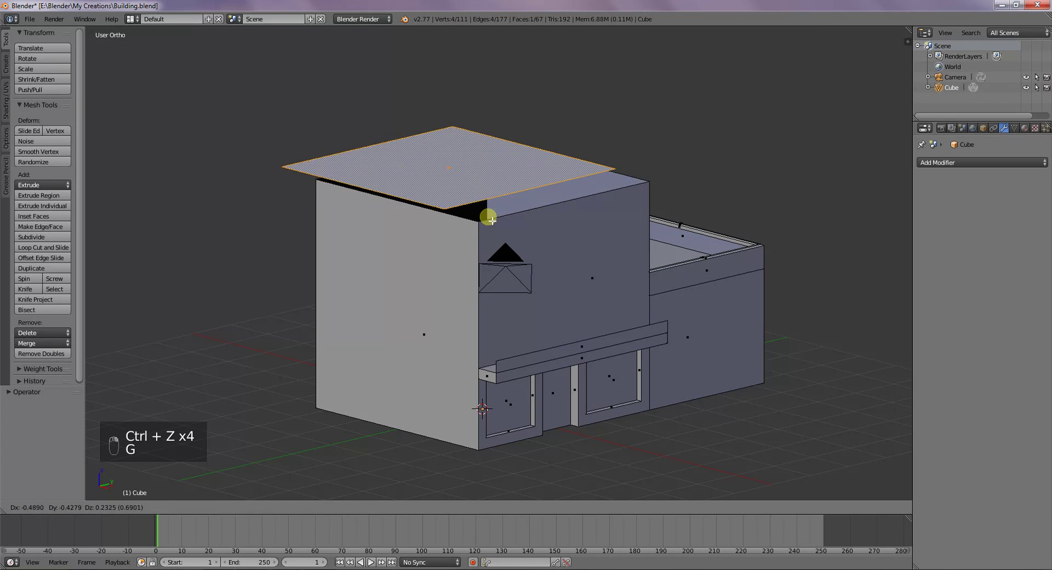
right_click(496, 222)
- Undo the edge split around the roof and try moving the selected roof edges, cancelling the move
key("ctrl+z")
key("ctrl+z")
key("ctrl+z")
key("ctrl+z")
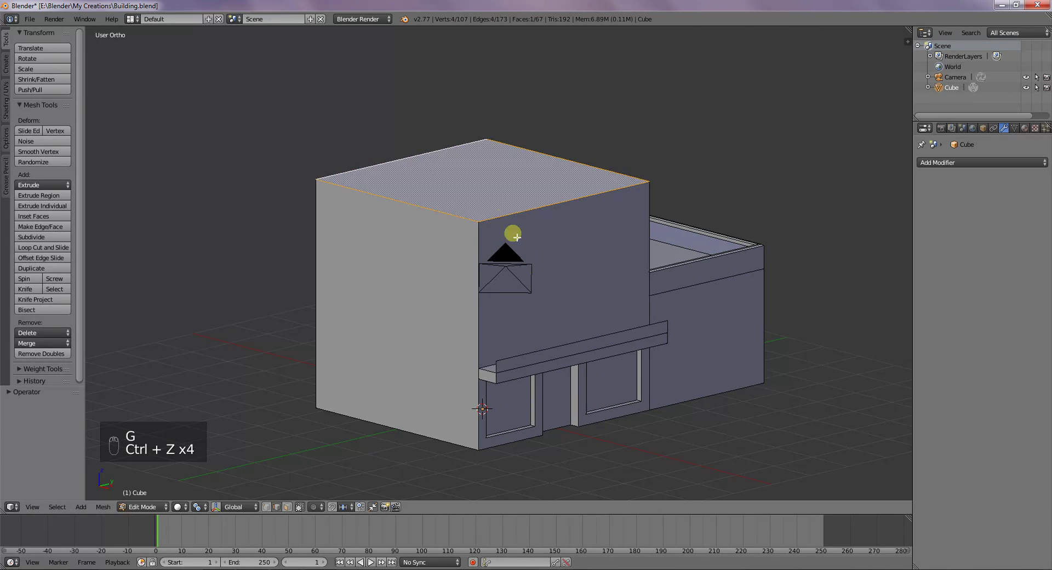
key("g")
right_click(431, 200)
middle_click_drag(763, 285, 708, 314)
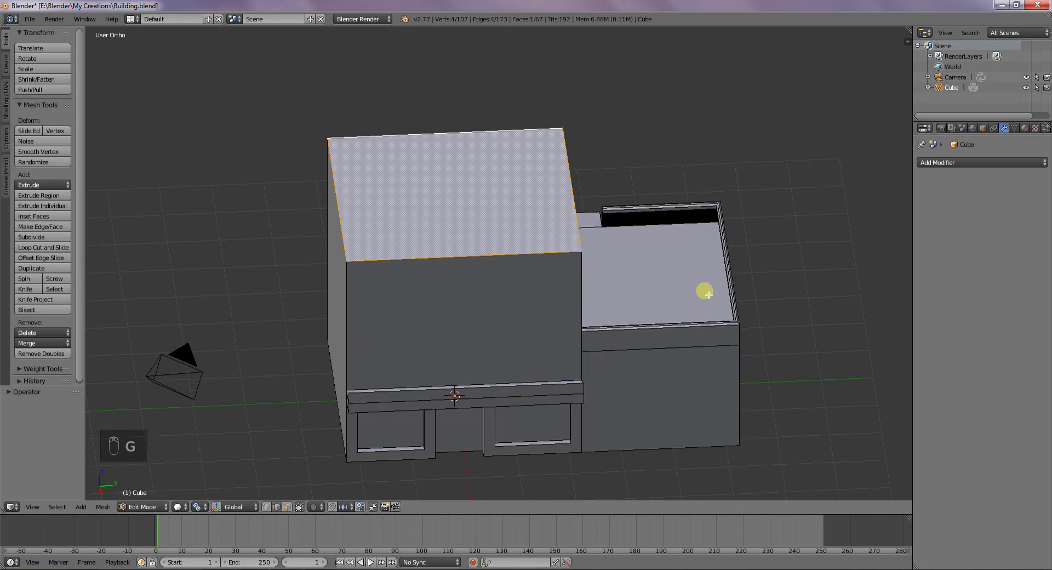
middle_click_drag(776, 272, 606, 240)
middle_click_drag(592, 296, 697, 311)
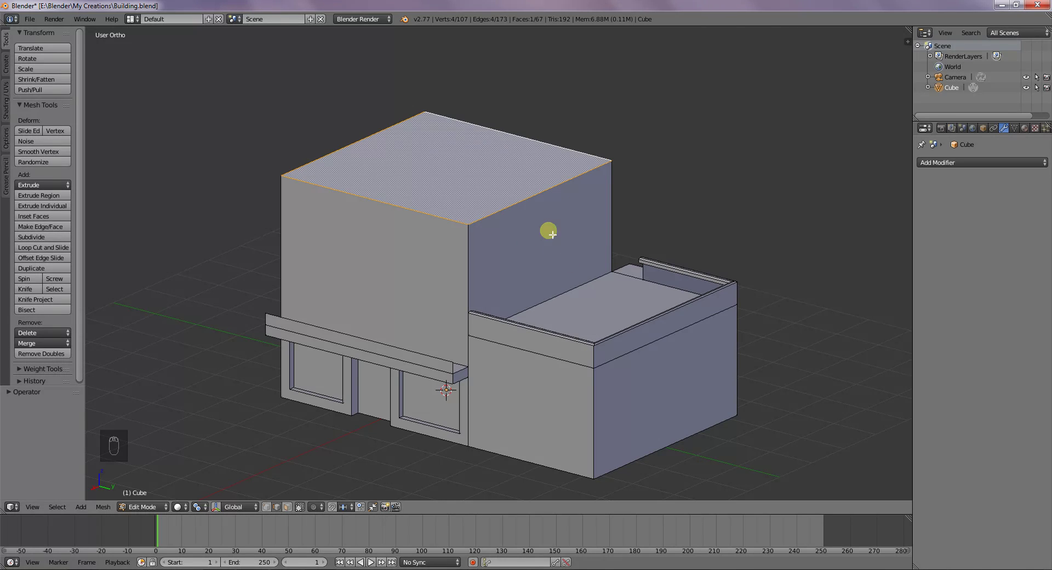
- Add a Mask modifier to the building and remove it again
left_click(974, 163)
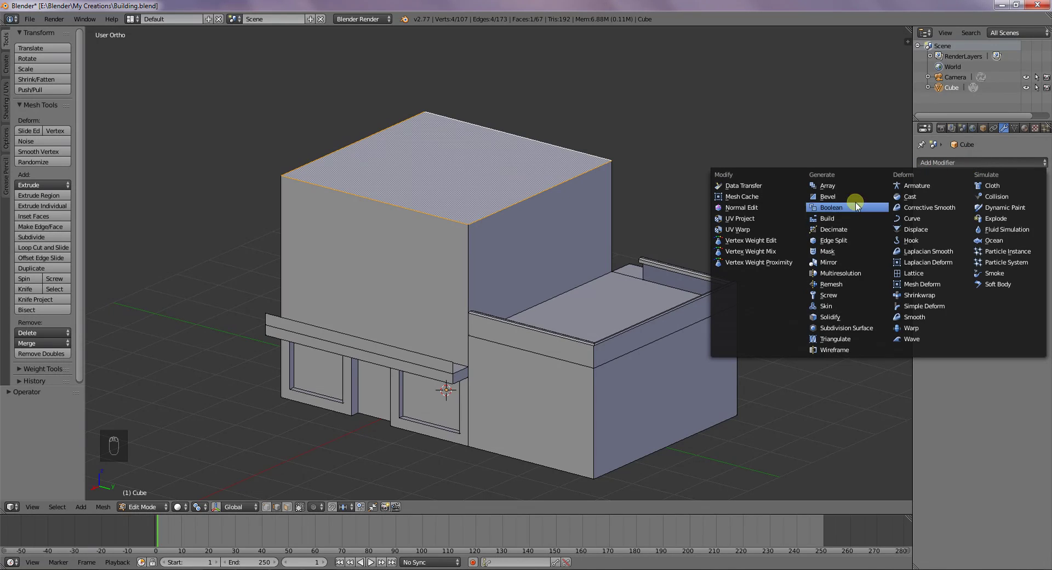
left_click(865, 251)
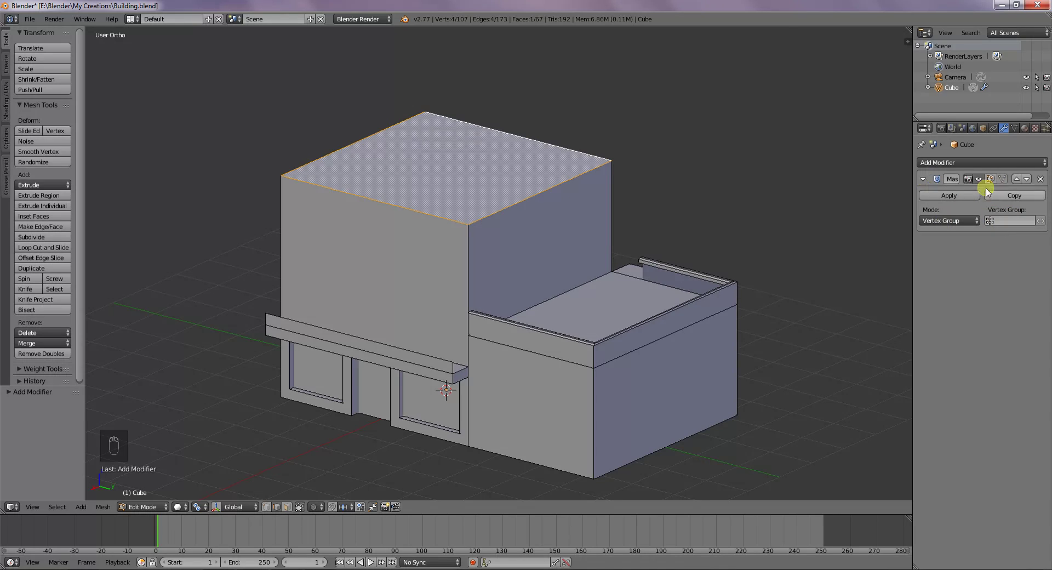
left_click(1039, 178)
left_click(999, 162)
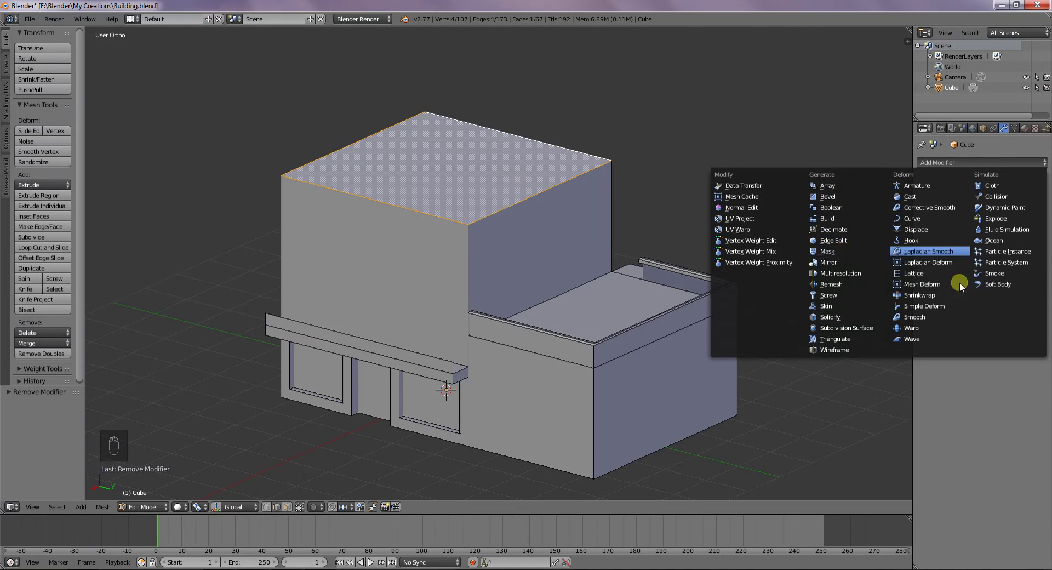
middle_click_drag(822, 271, 695, 251)
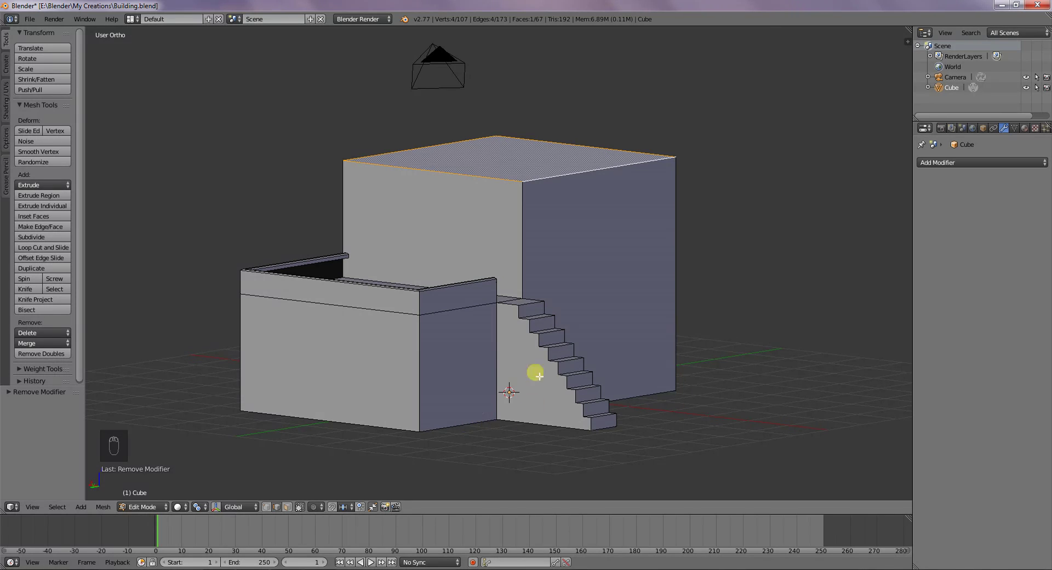
middle_click_drag(411, 376, 625, 356)
scroll(515, 332, "up", 3)
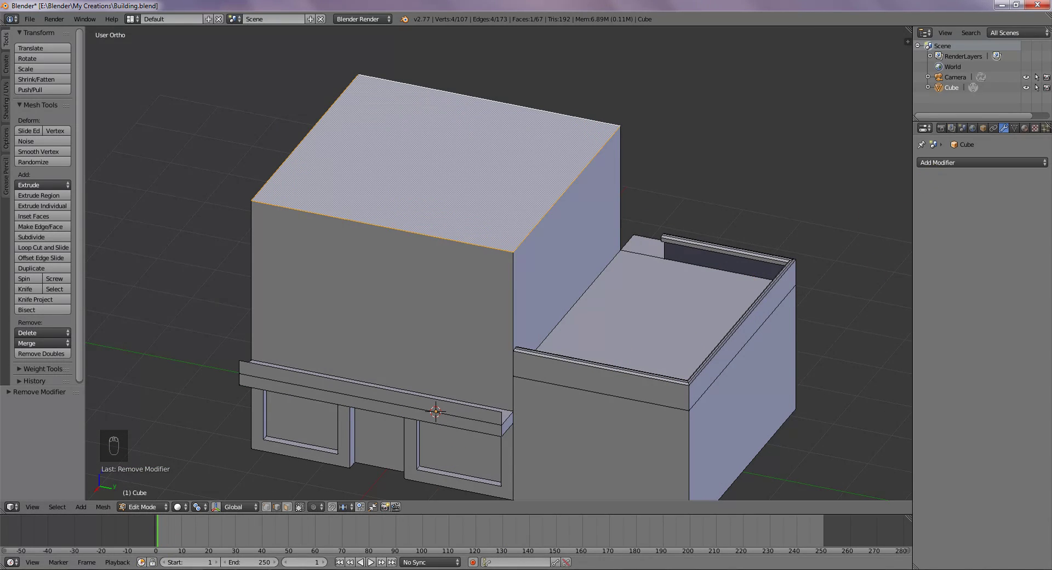
left_click(82, 569)
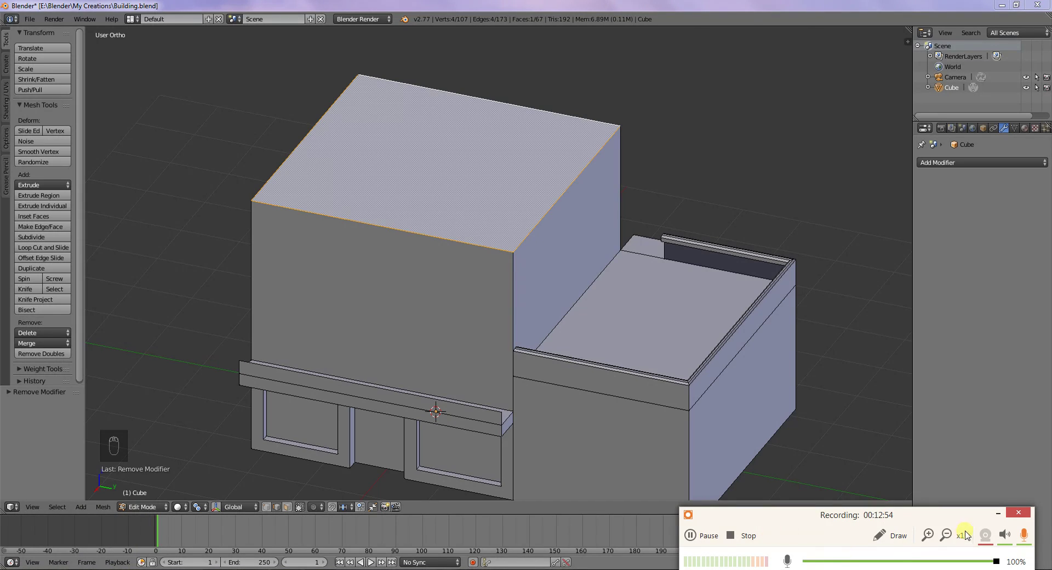